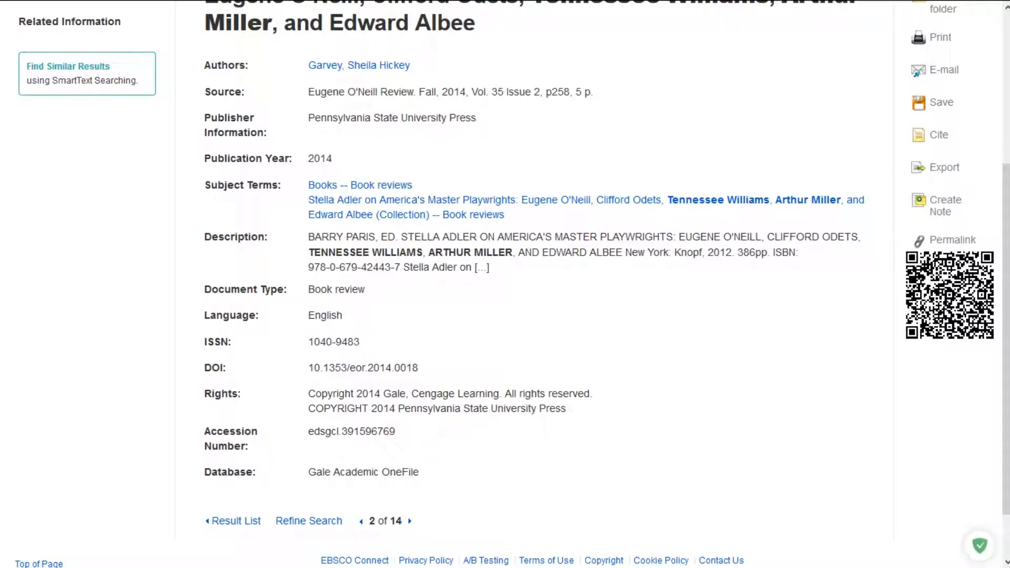
# - Switch to Zotero and create a subcollection named "Examples" inside the 1301 Stuff collection
pyautogui.scroll(4, 505, 284)
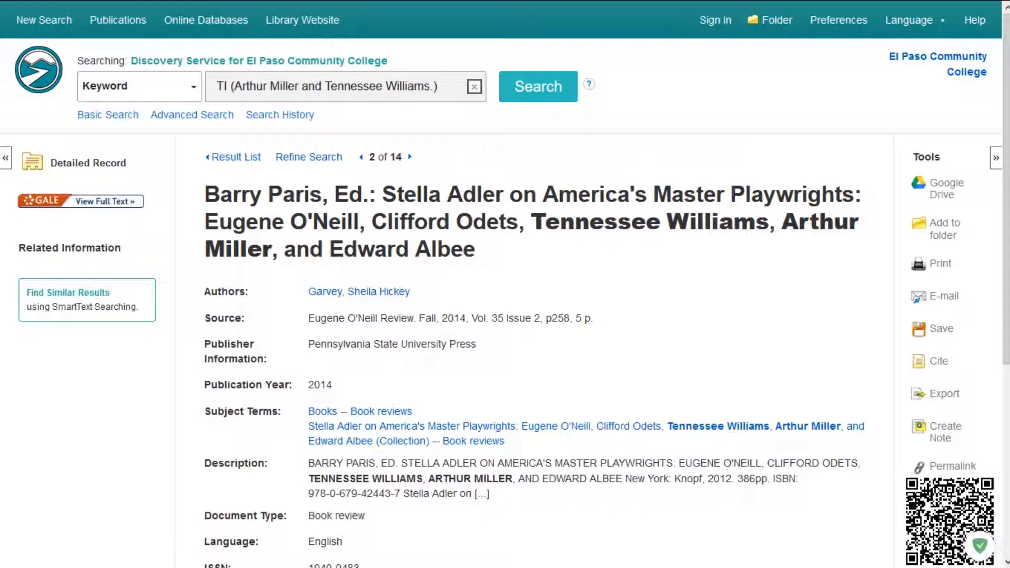
pyautogui.hotkey('alt', 'Tab')
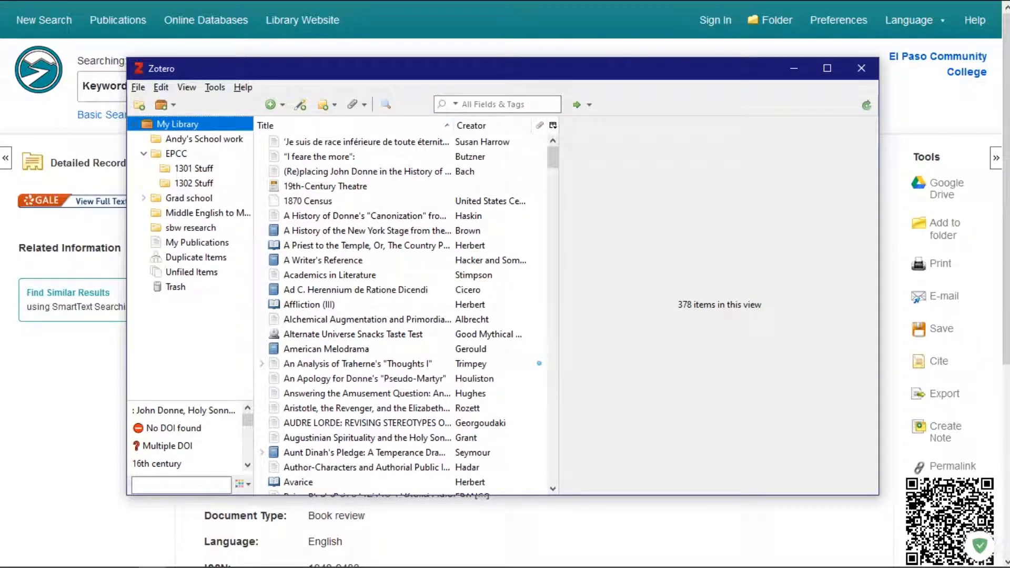
pyautogui.moveTo(606, 73); pyautogui.dragTo(626, 61)
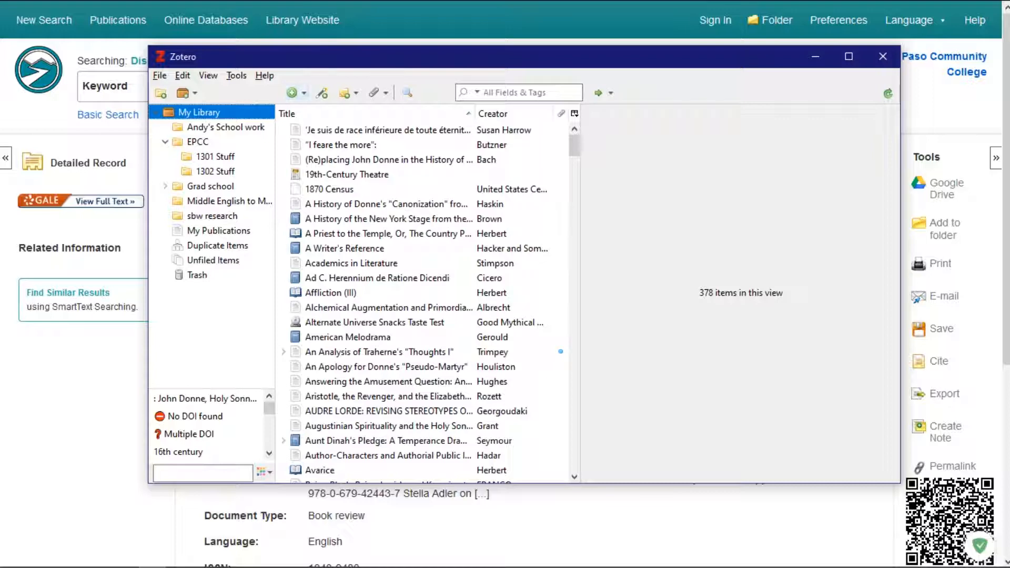
pyautogui.click(215, 157)
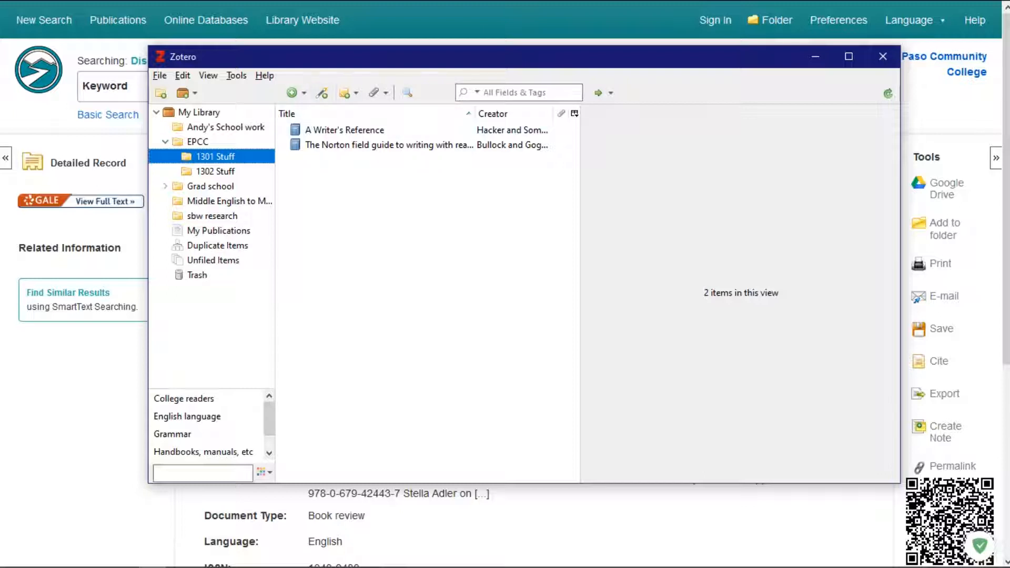
pyautogui.rightClick(209, 157)
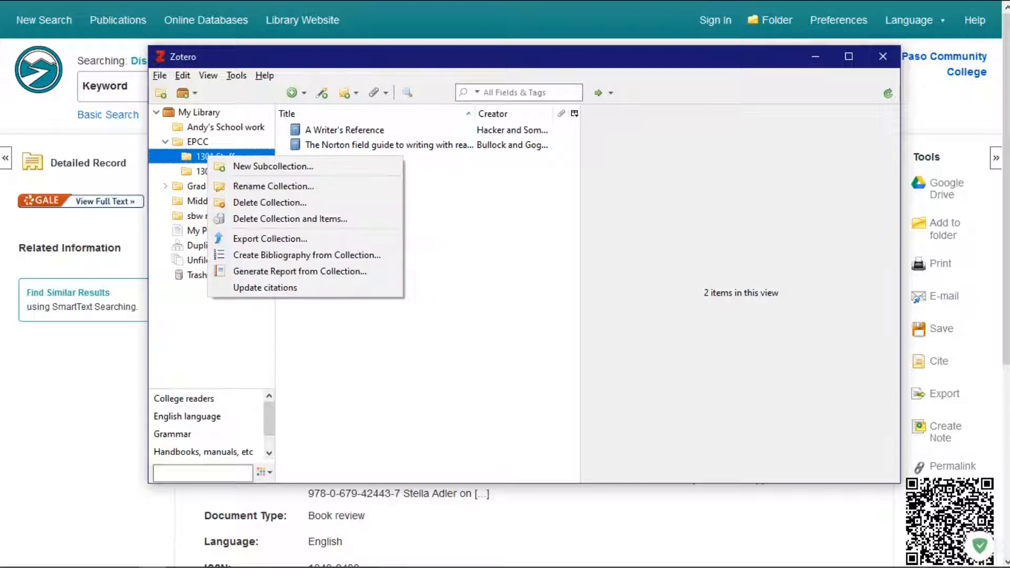
pyautogui.click(273, 167)
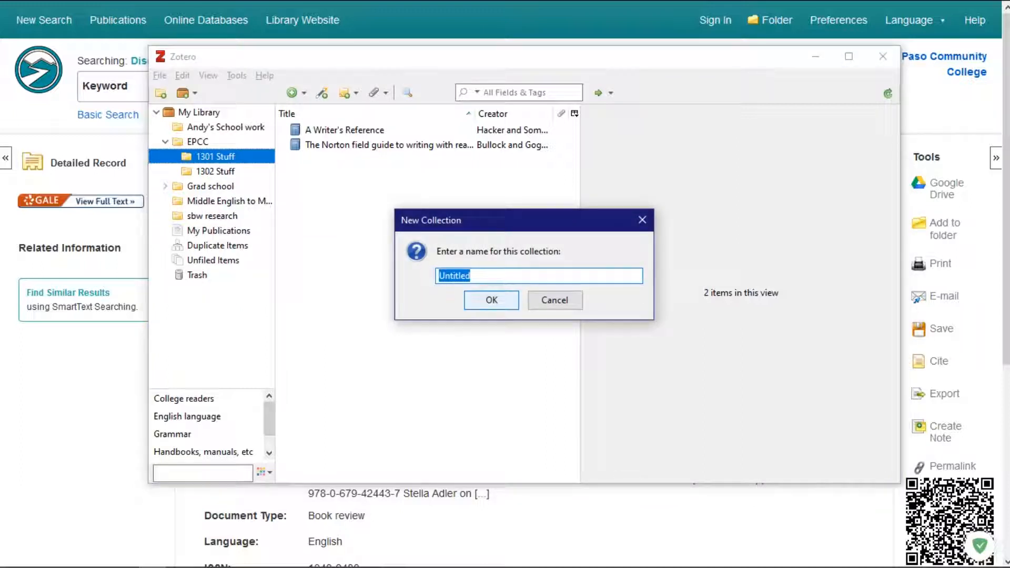
pyautogui.write('Examples')
pyautogui.press('Return')
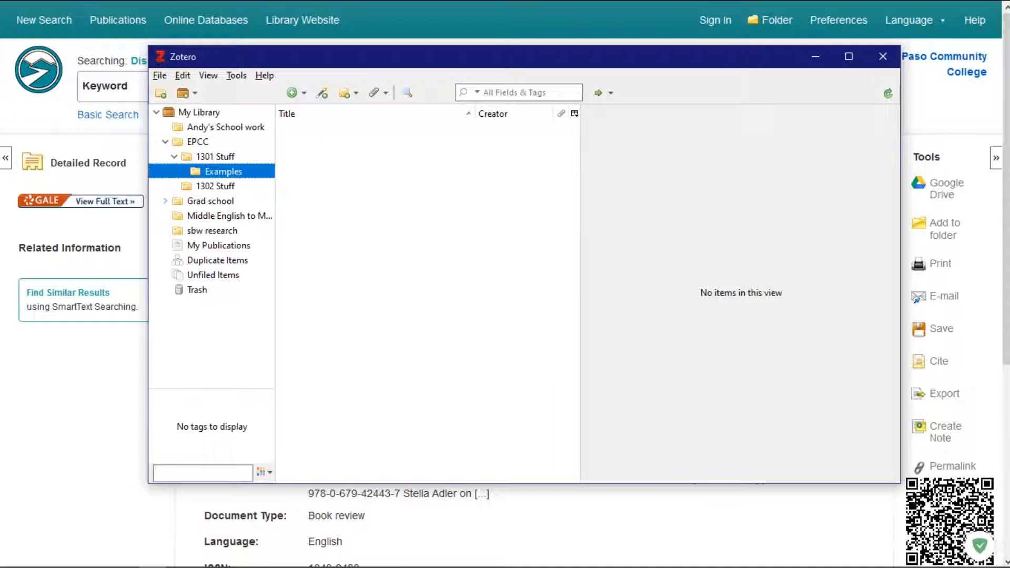
# - View the items in My Library and in 1301 Stuff, and return to the Examples subcollection
pyautogui.click(198, 113)
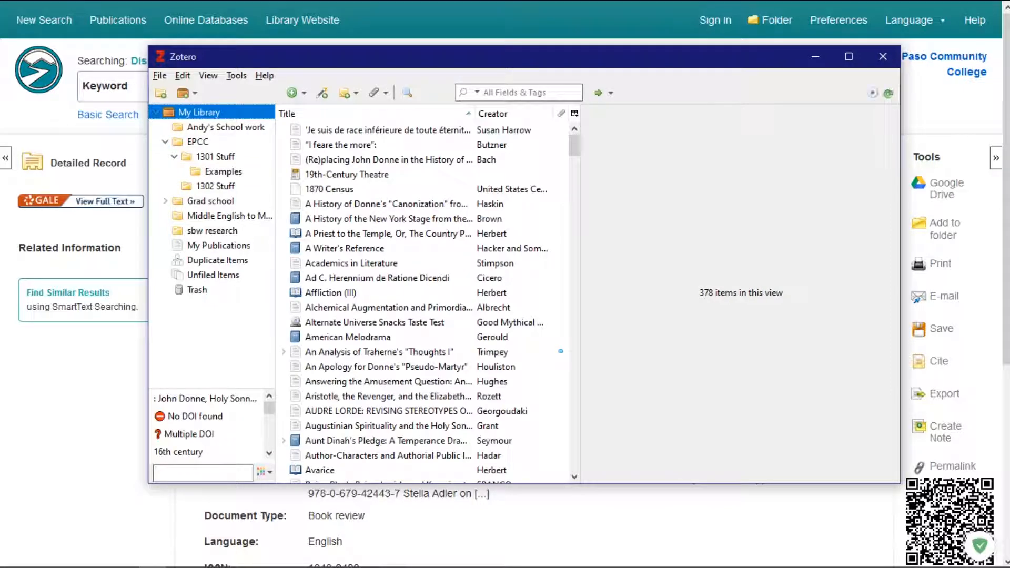
pyautogui.click(215, 157)
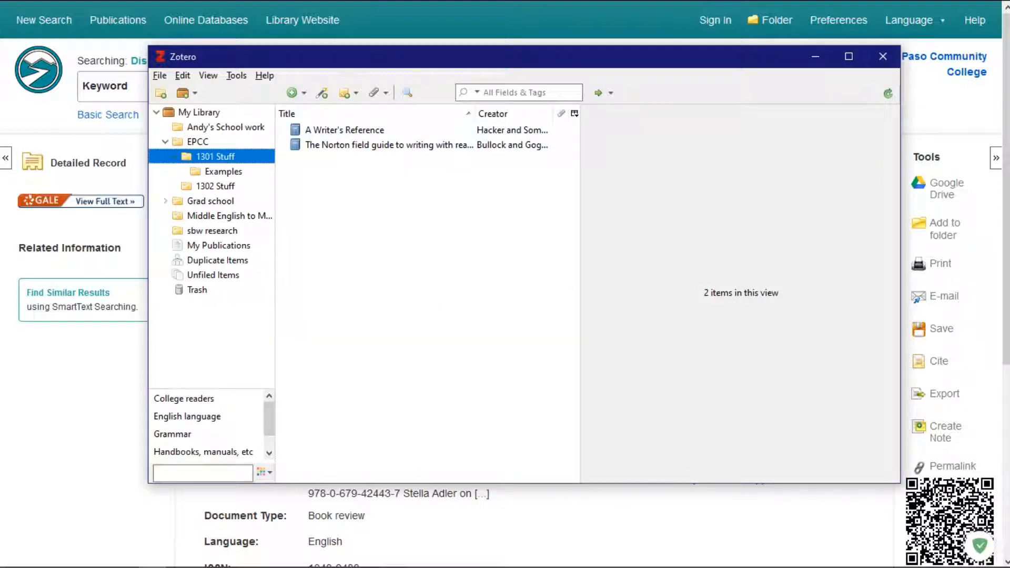
pyautogui.click(223, 172)
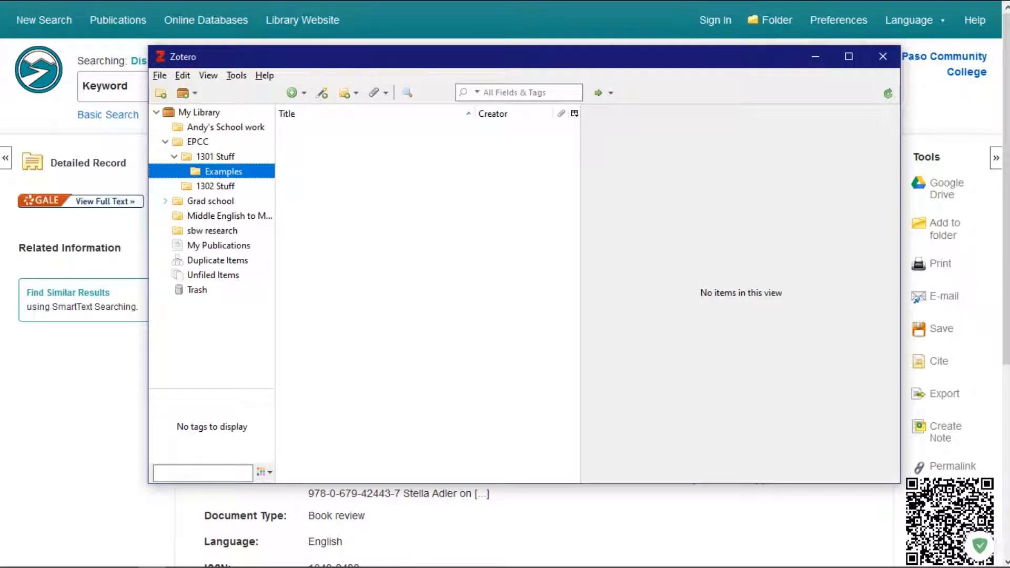
pyautogui.hotkey('alt', 'Tab')
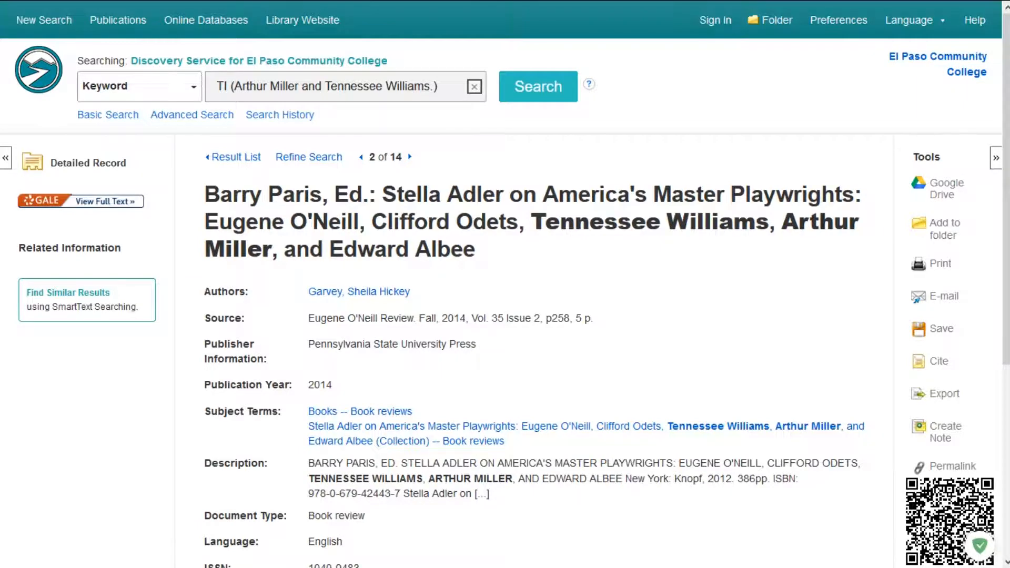
pyautogui.scroll(-2, 505, 284)
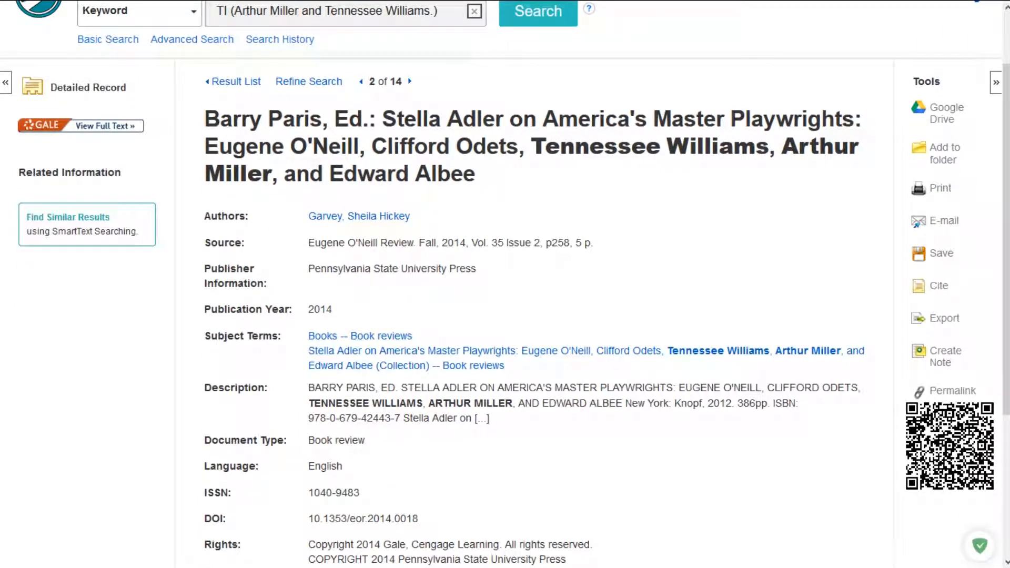
pyautogui.moveTo(400, 418); pyautogui.dragTo(308, 418)
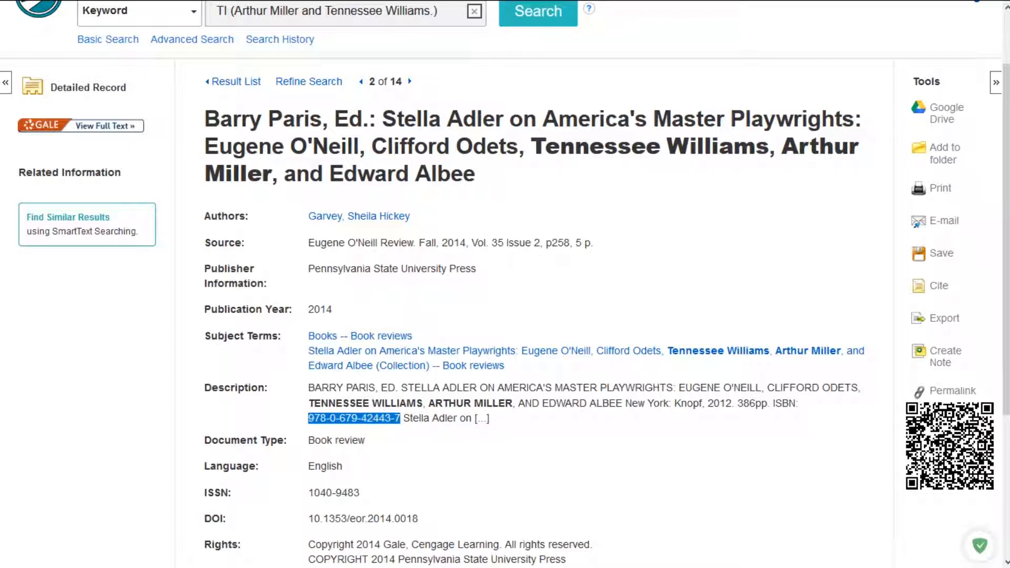
pyautogui.rightClick(329, 419)
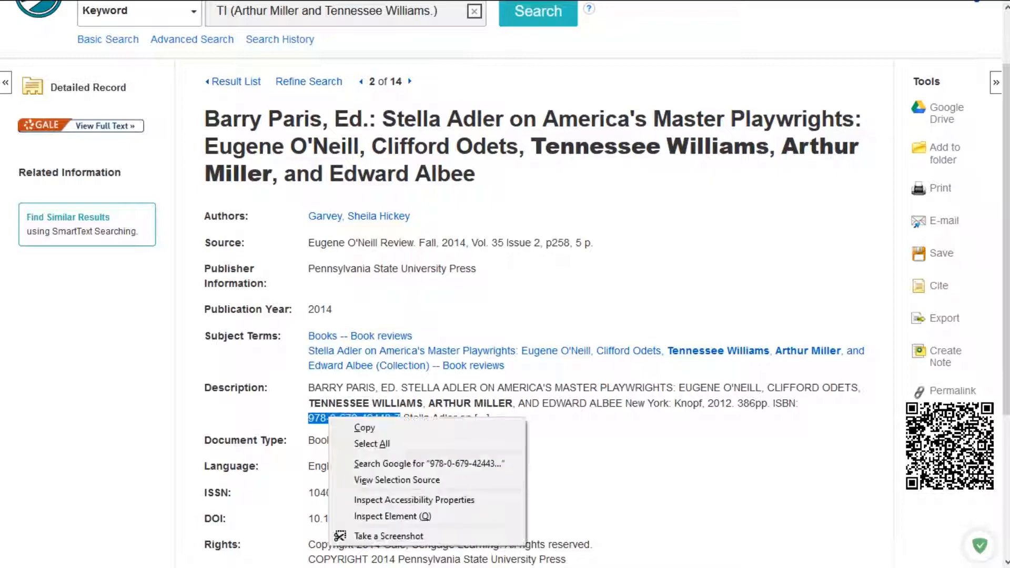
pyautogui.click(364, 427)
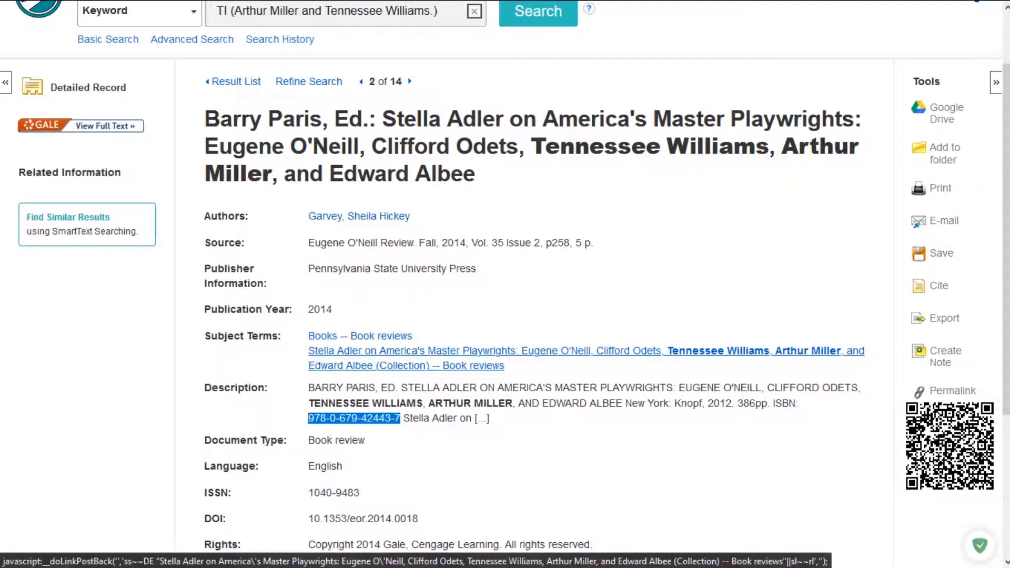
# - Switch to Zotero, add the book to the Examples collection by its copied ISBN identifier, and review its item details
pyautogui.hotkey('alt', 'Tab')
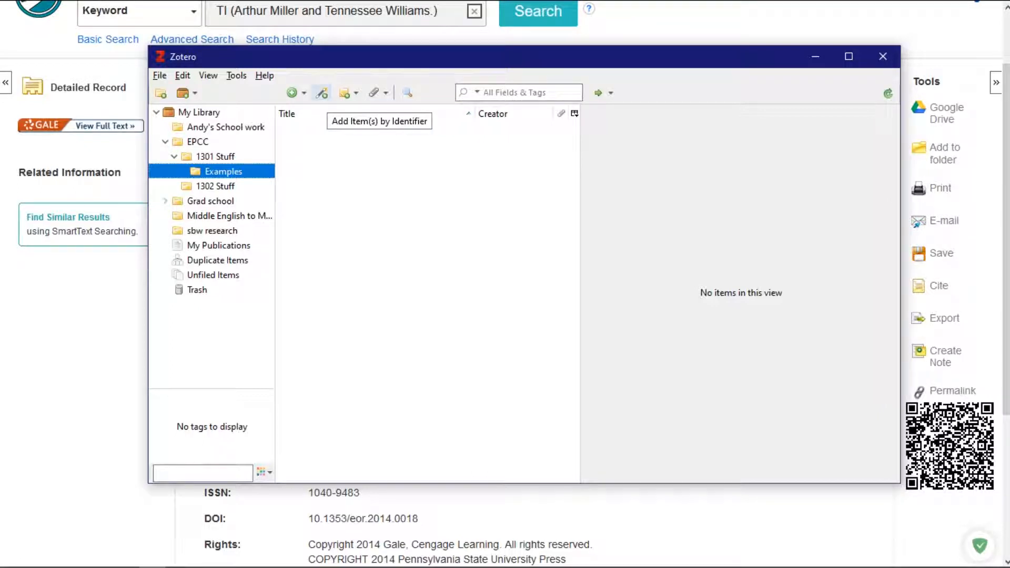
pyautogui.click(321, 93)
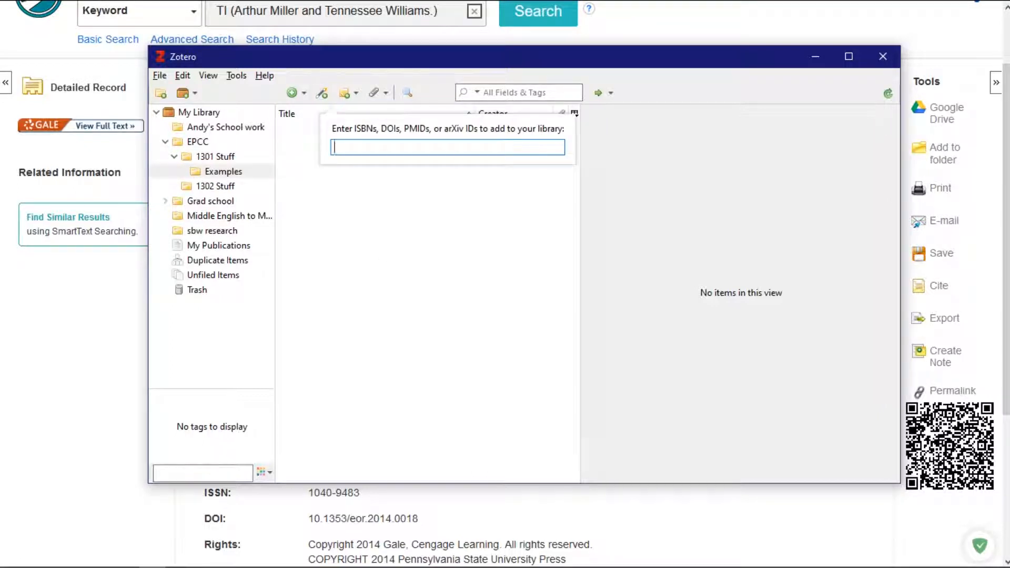
pyautogui.rightClick(374, 147)
pyautogui.click(415, 209)
pyautogui.press('Return')
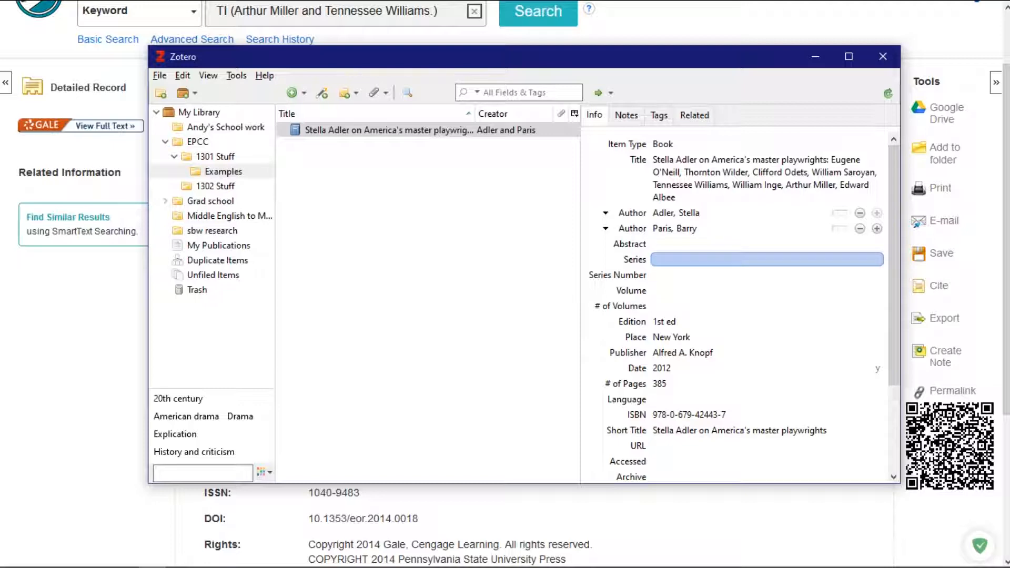
pyautogui.scroll(-3, 767, 259)
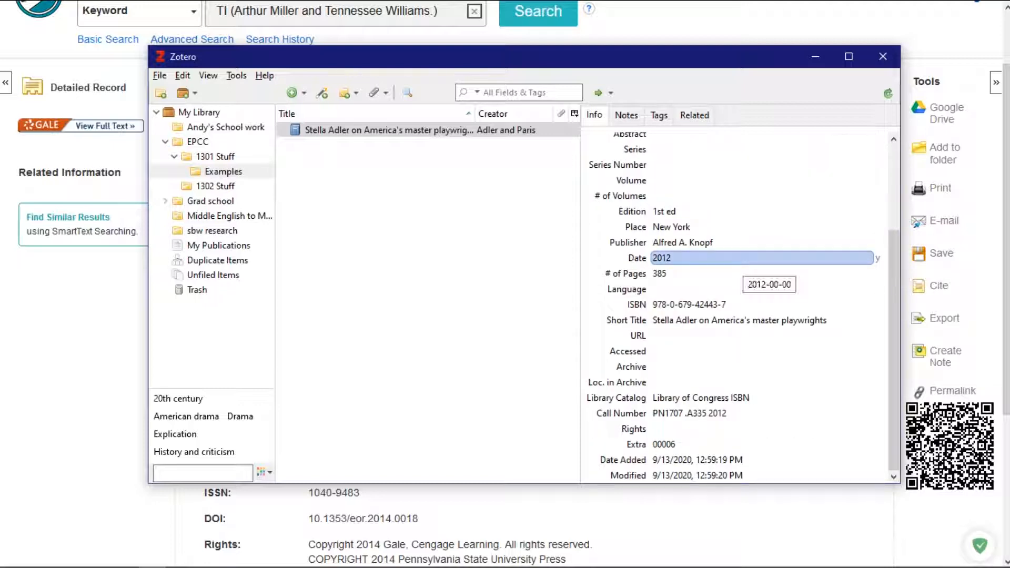
pyautogui.scroll(3, 743, 259)
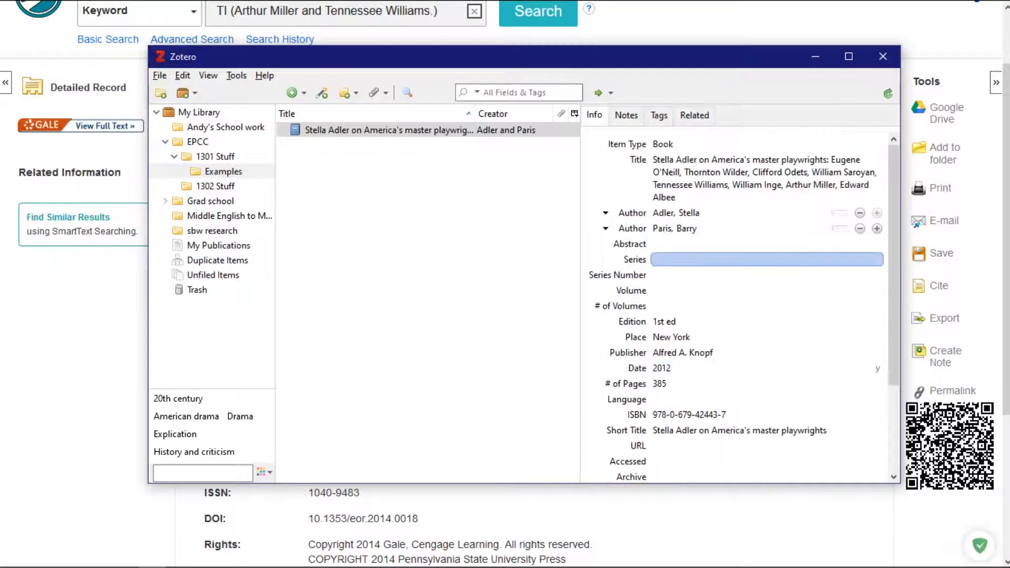
# - Switch to the browser, close the review record and rerun the EPCC Libraries title search for "Arthur Miller and Tennessee Williams."
pyautogui.hotkey('alt', 'Tab')
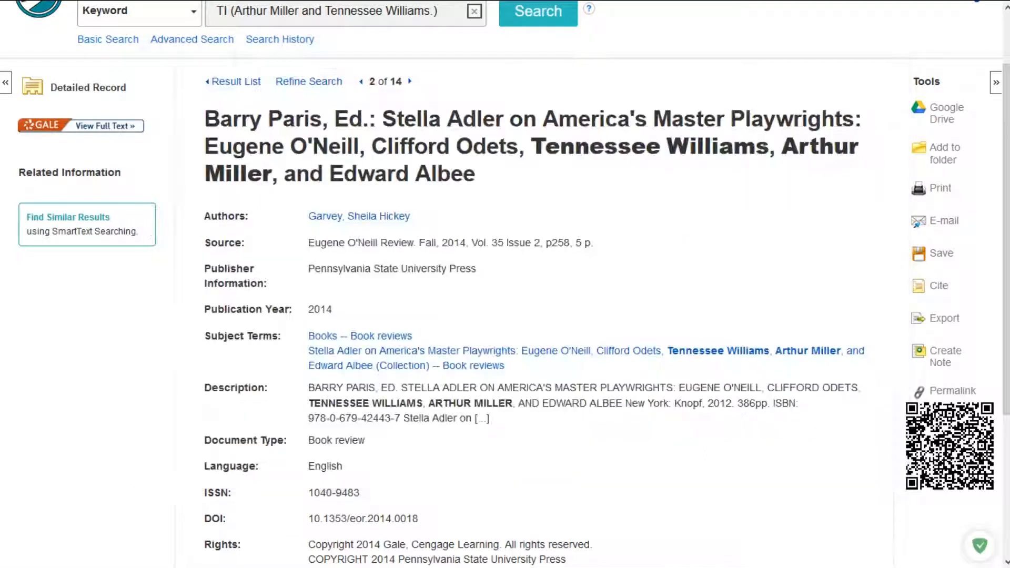
pyautogui.moveTo(678, 2)
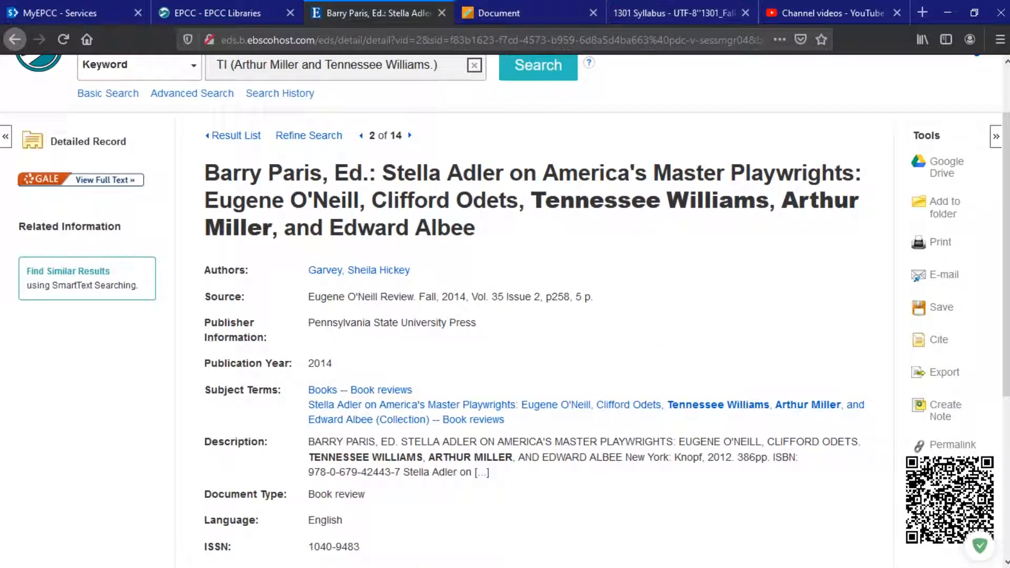
pyautogui.click(442, 13)
pyautogui.click(217, 13)
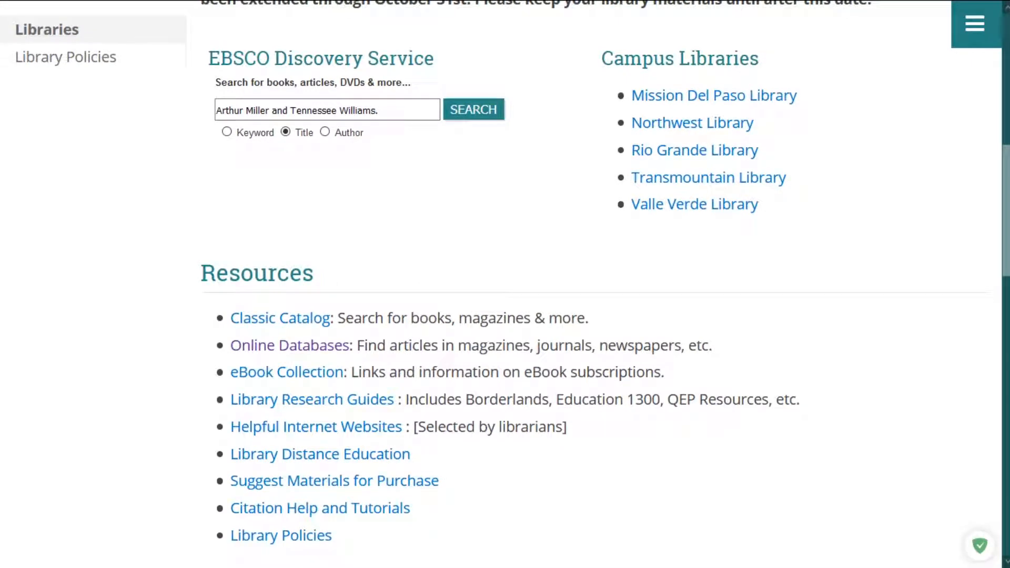
pyautogui.click(474, 109)
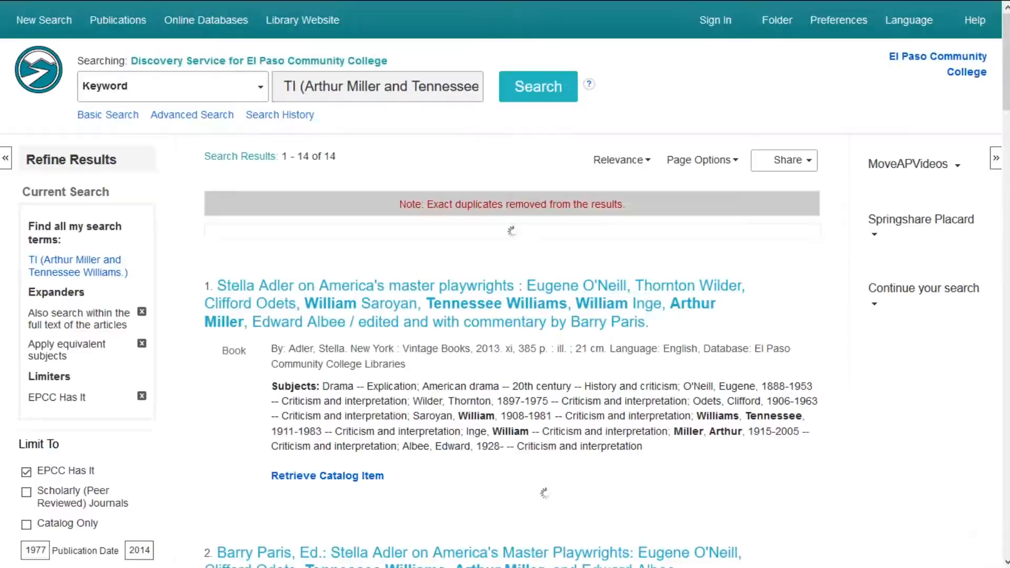
# - Open the result "Comparing Arthur Miller, Tennessee Williams and Edward Albee" and examine its record for publication details and identifiers
pyautogui.scroll(-10, 320, 320)
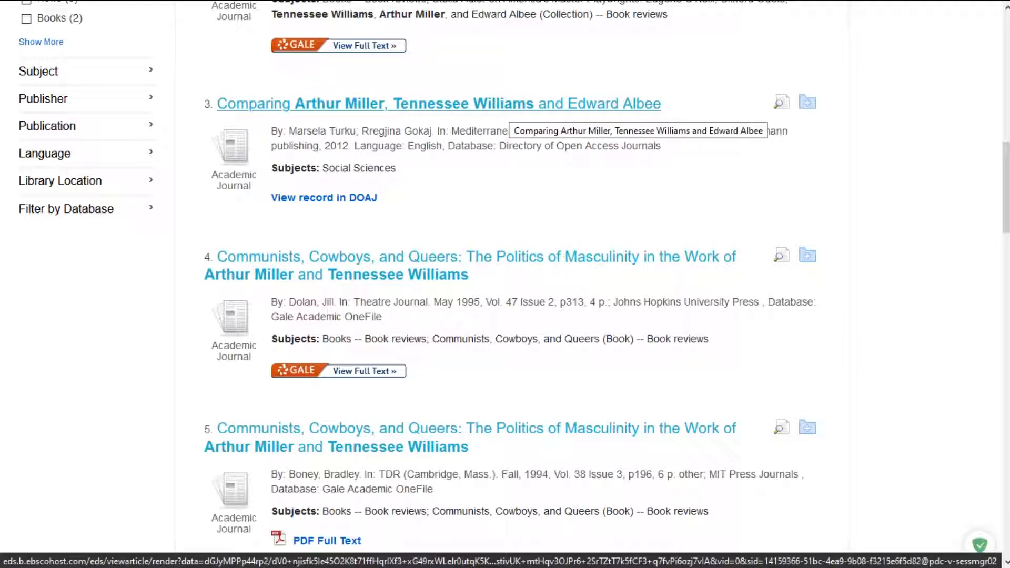
pyautogui.click(437, 103)
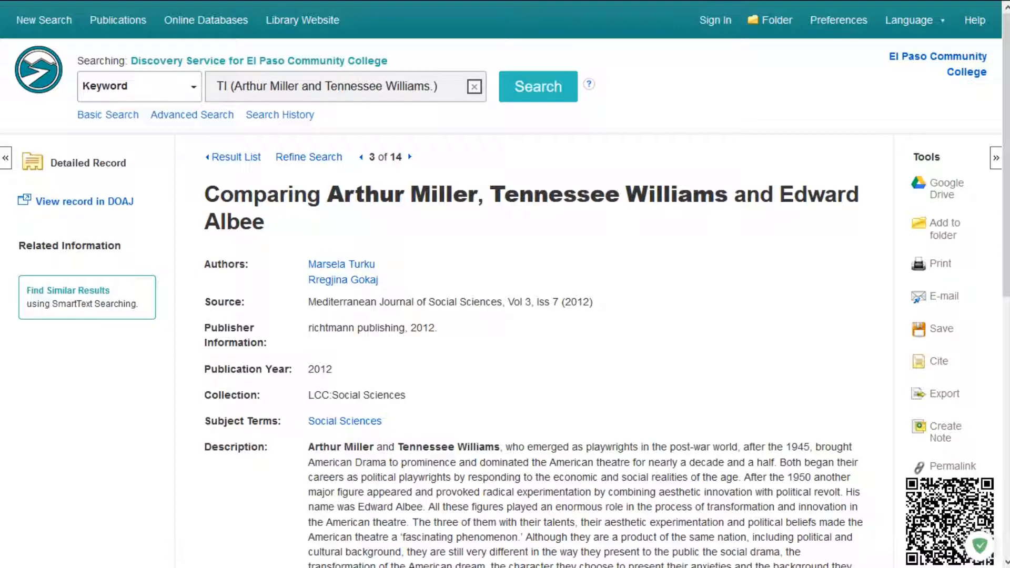
pyautogui.scroll(-5, 505, 284)
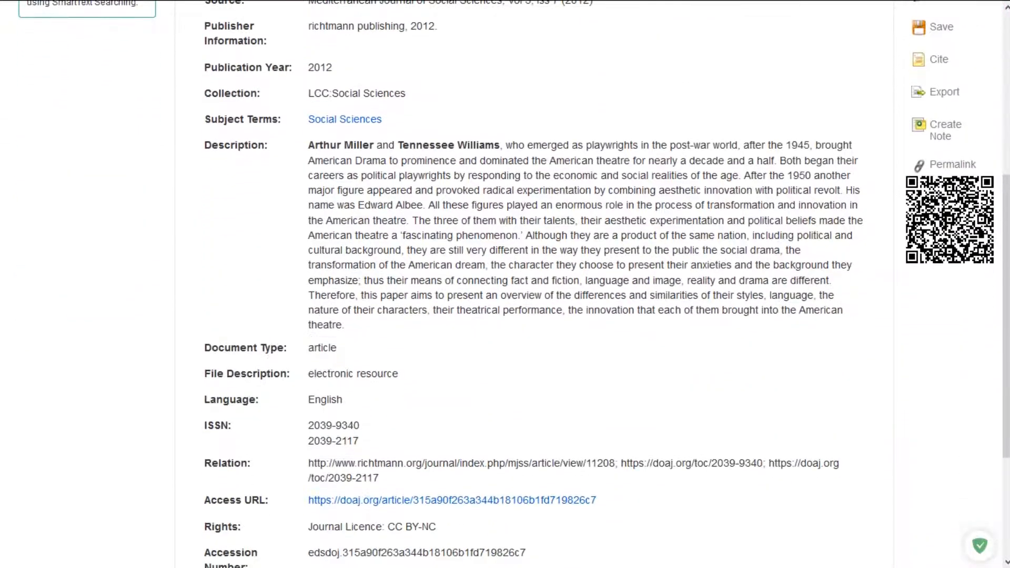
pyautogui.scroll(-3, 506, 284)
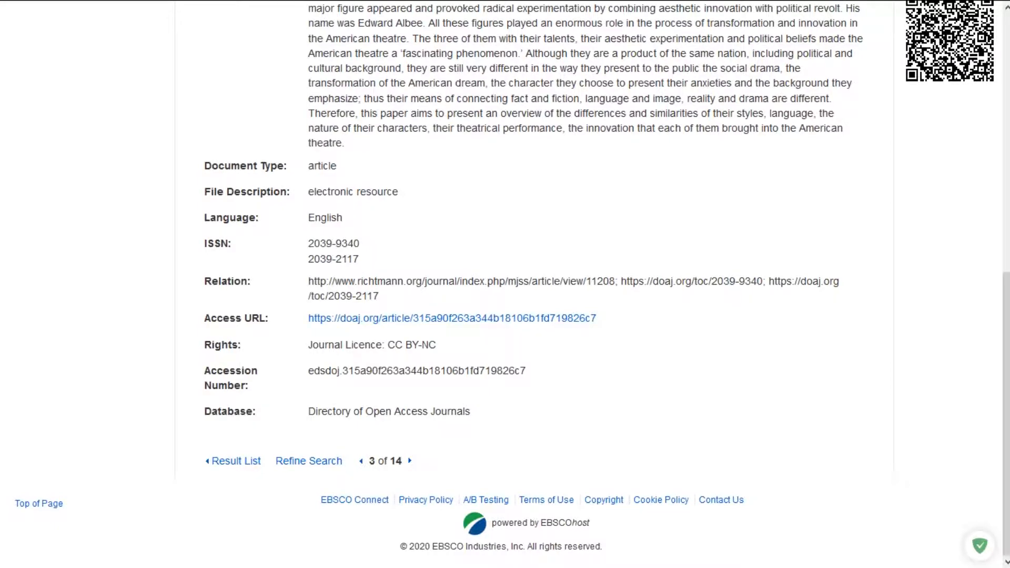
pyautogui.scroll(6, 505, 284)
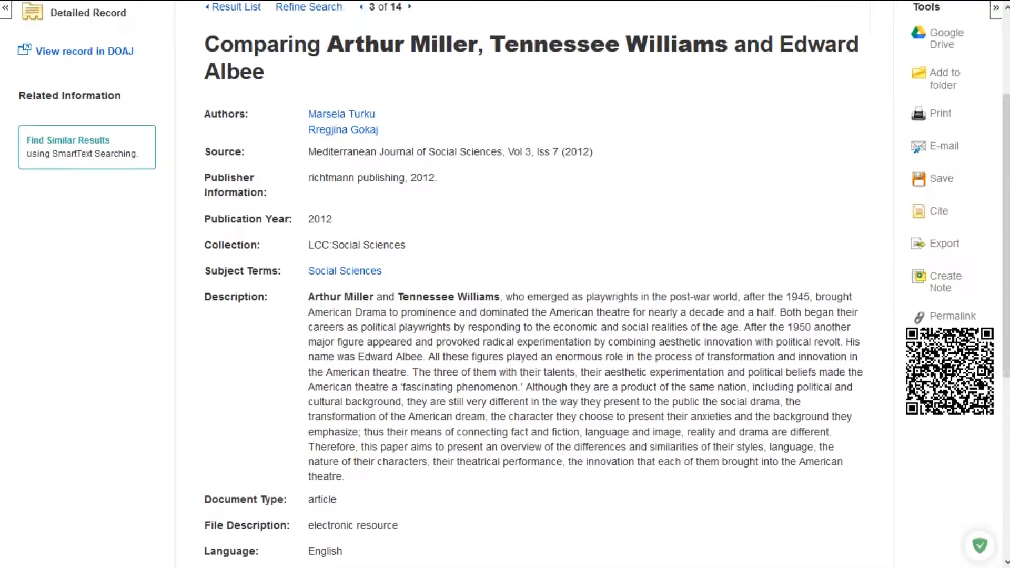
pyautogui.scroll(1, 505, 284)
pyautogui.scroll(2, 505, 284)
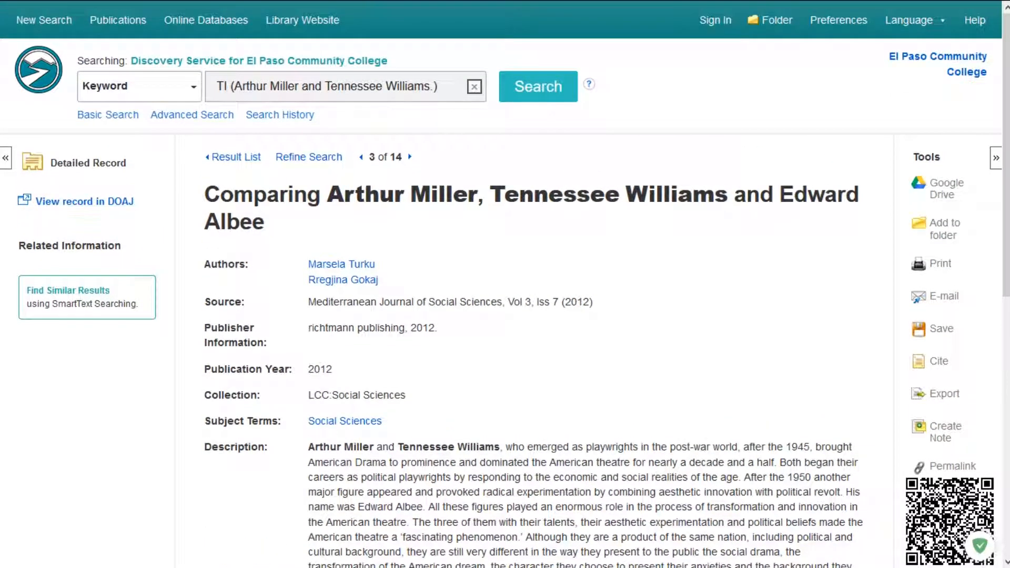
pyautogui.scroll(-1, 505, 284)
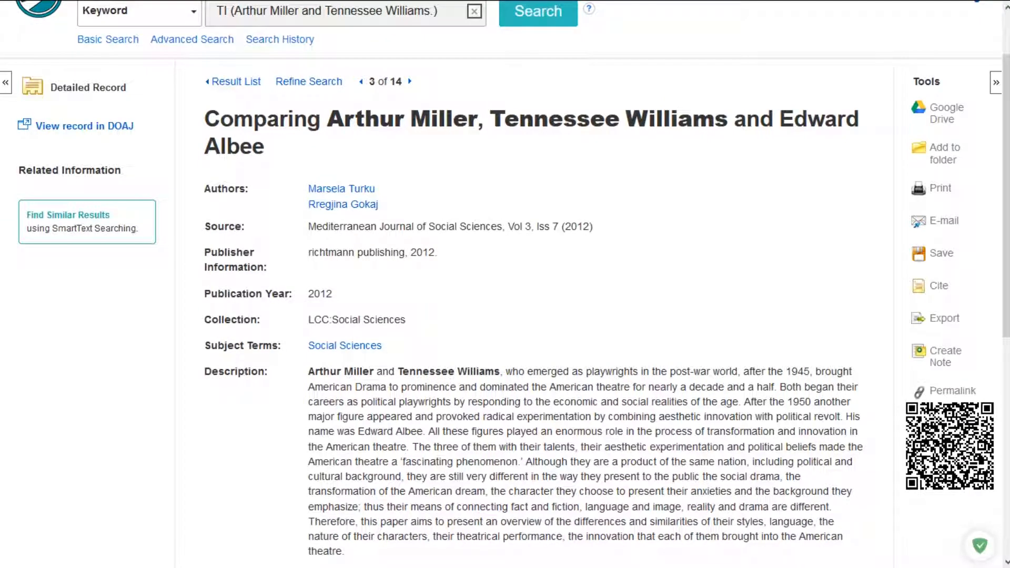
pyautogui.scroll(-3, 938, 233)
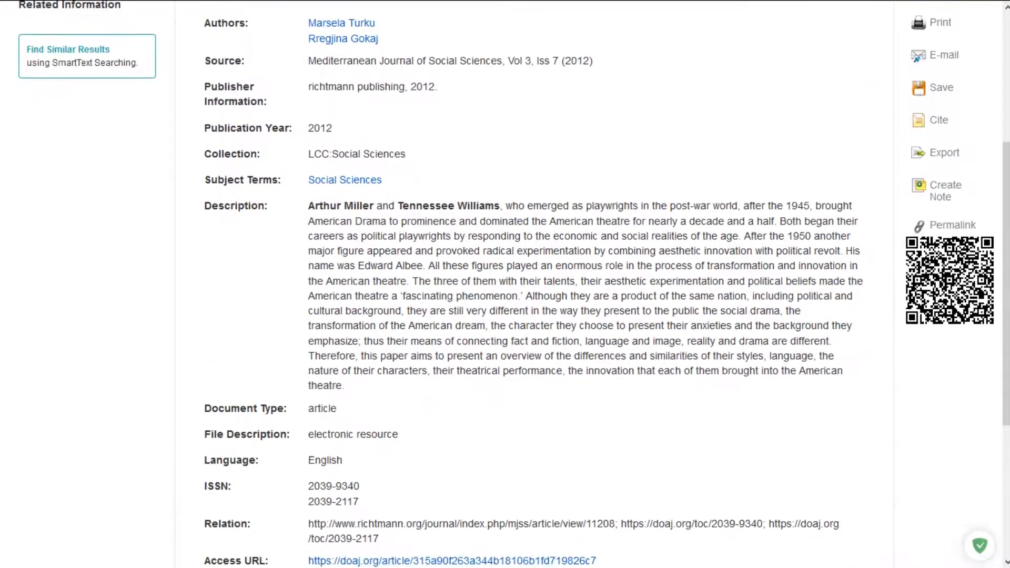
pyautogui.scroll(-1, 605, 284)
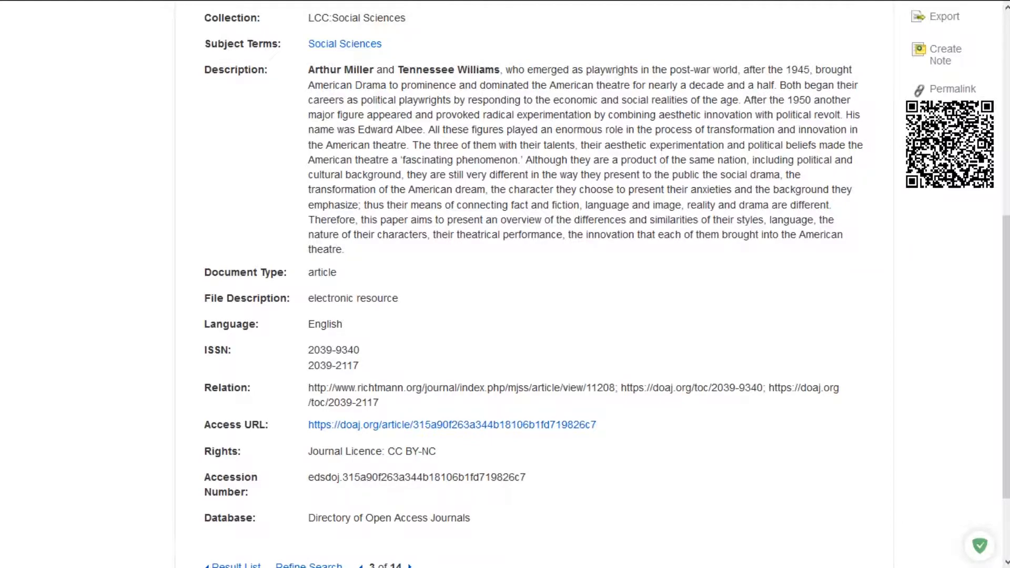
pyautogui.scroll(-2, 605, 284)
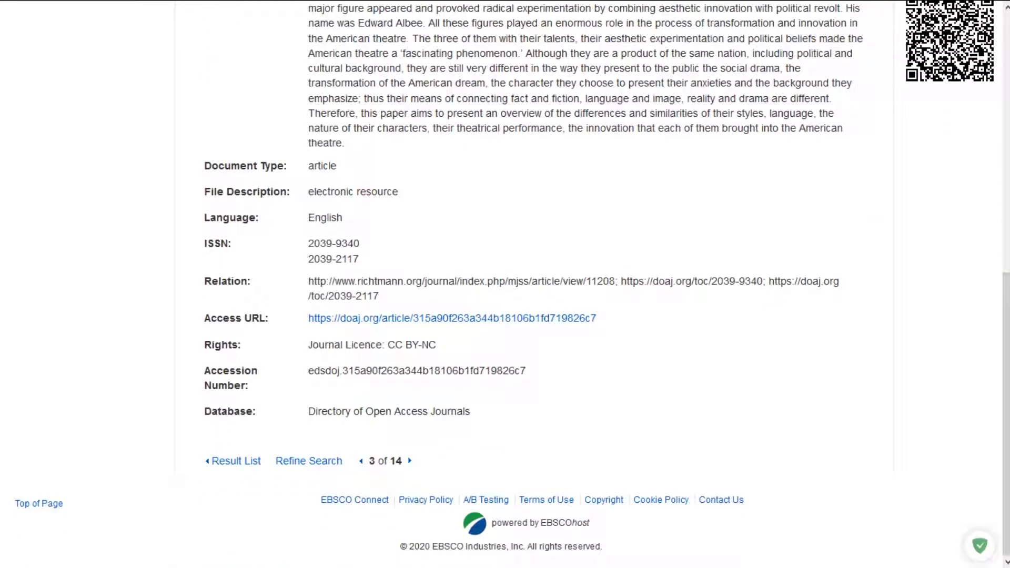
pyautogui.scroll(5, 605, 284)
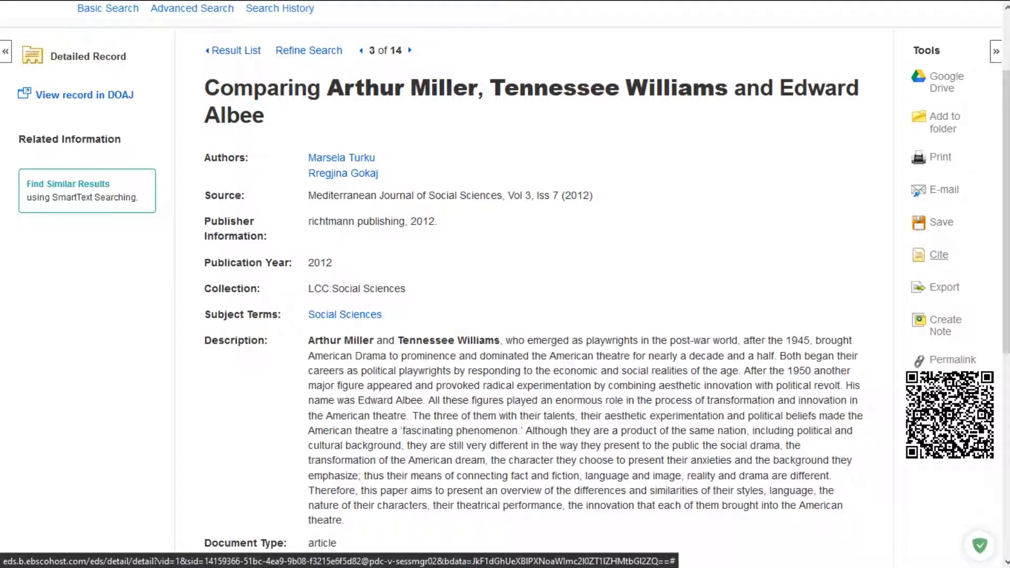
# - Examine the article's generated citations across the listed styles and its available export formats, and close the export options
pyautogui.click(938, 255)
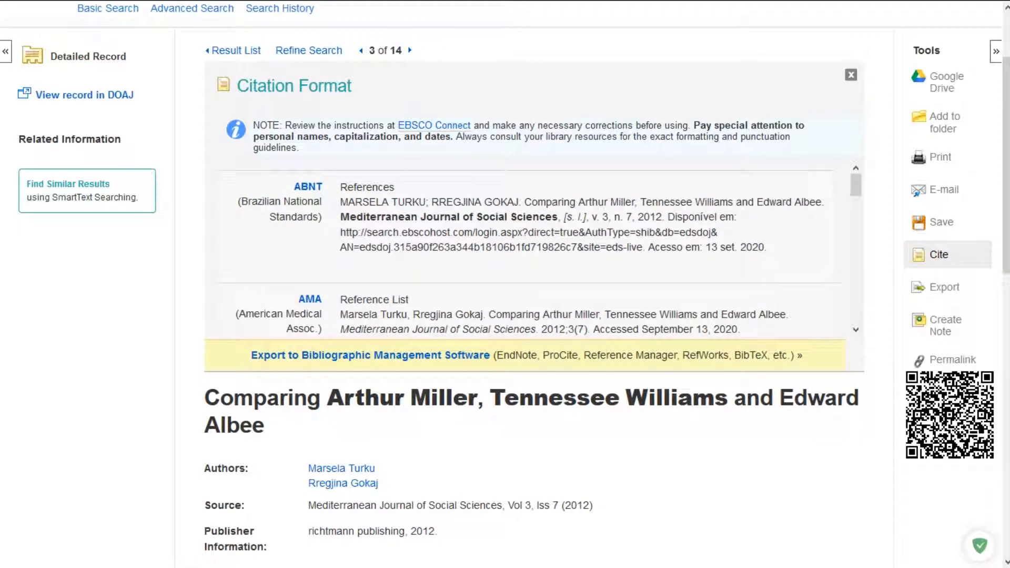
pyautogui.scroll(-5, 536, 250)
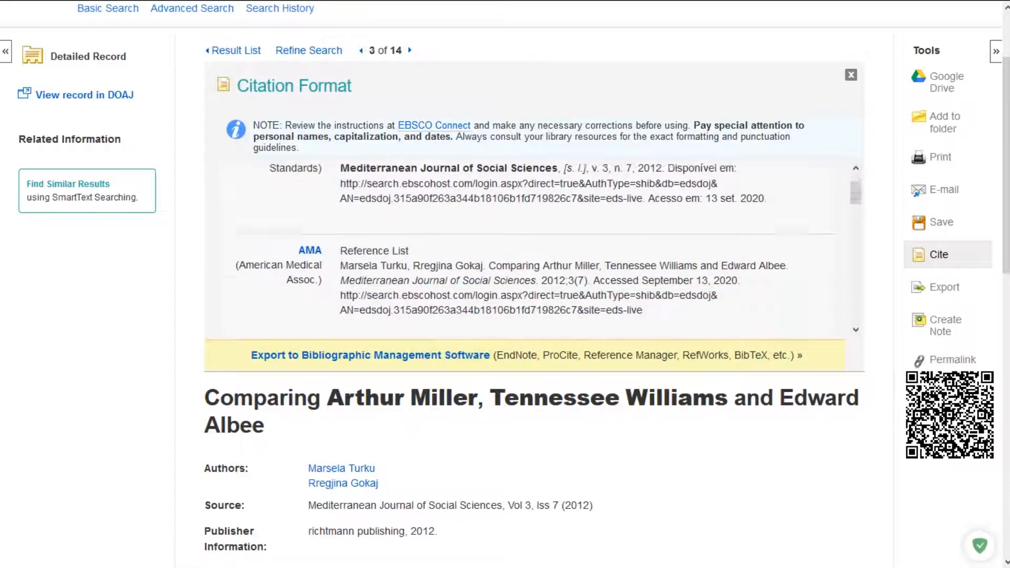
pyautogui.scroll(-3, 536, 250)
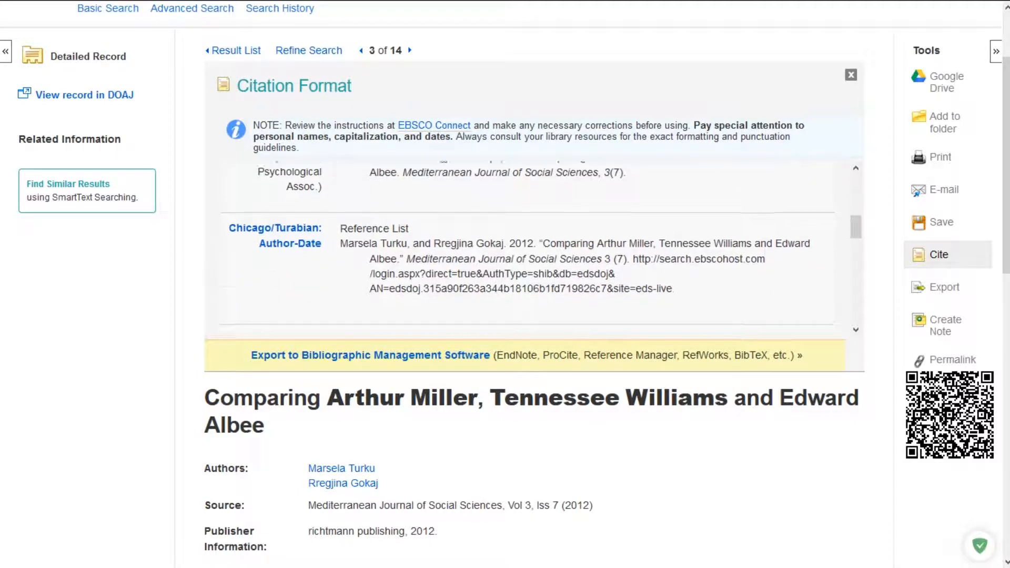
pyautogui.scroll(-3, 540, 248)
pyautogui.scroll(-3, 542, 245)
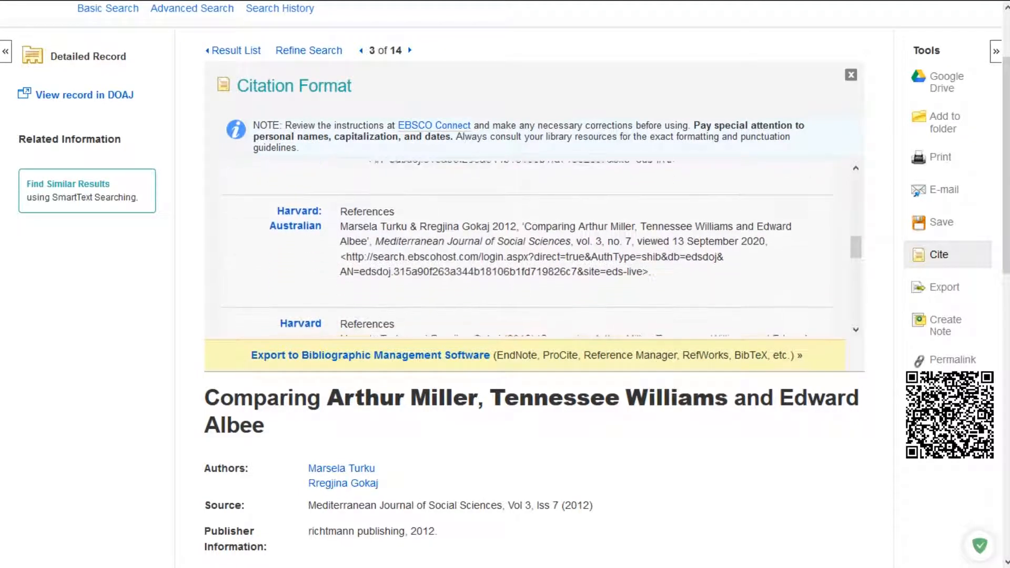
pyautogui.scroll(-14, 541, 248)
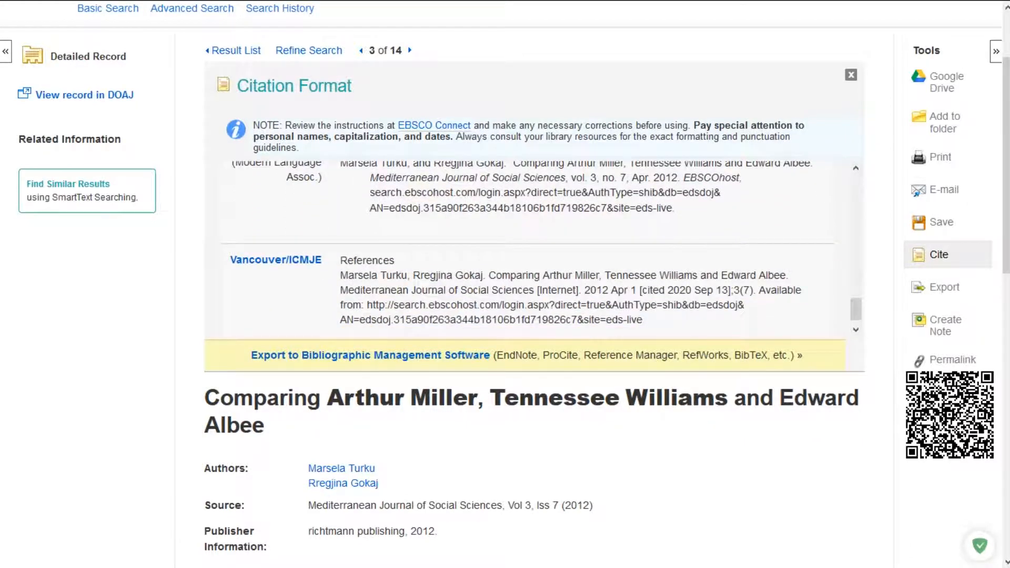
pyautogui.scroll(2, 541, 246)
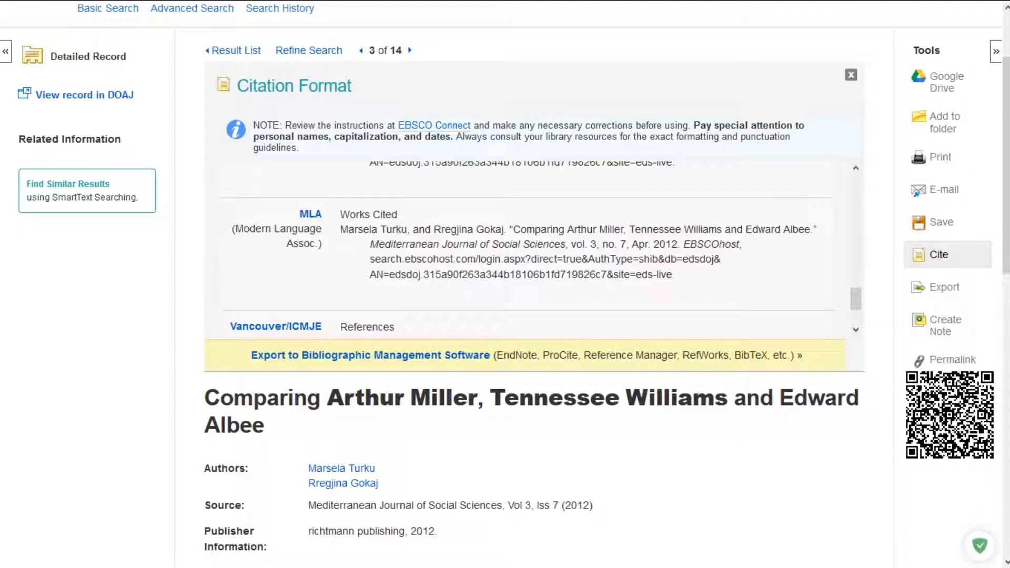
pyautogui.scroll(-3, 541, 250)
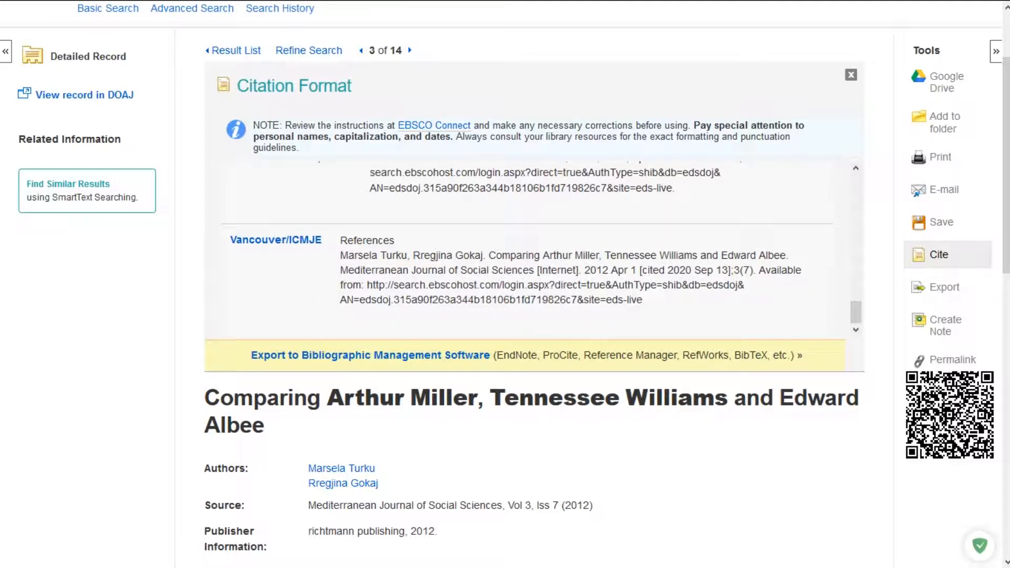
pyautogui.scroll(3, 541, 249)
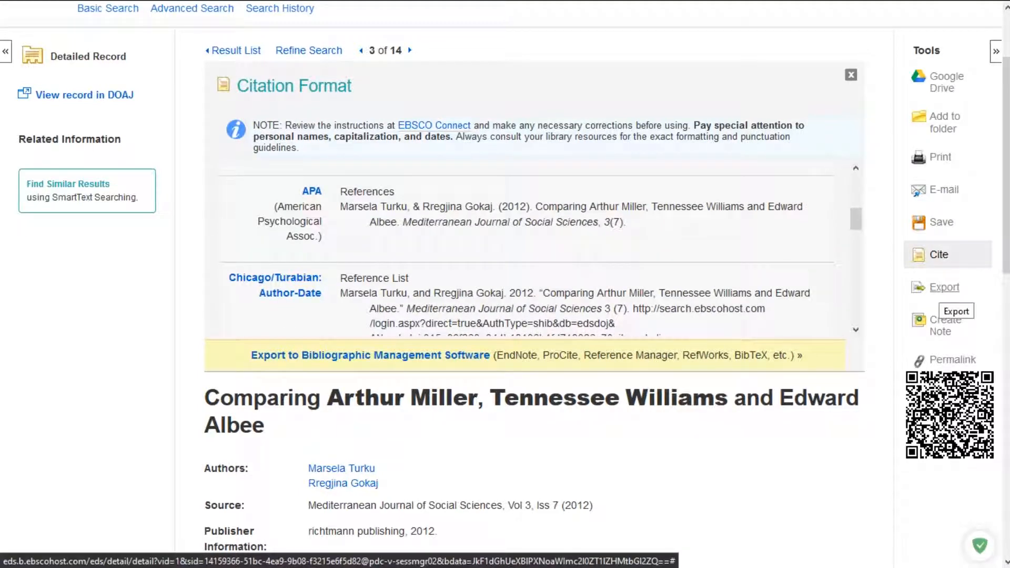
pyautogui.click(944, 287)
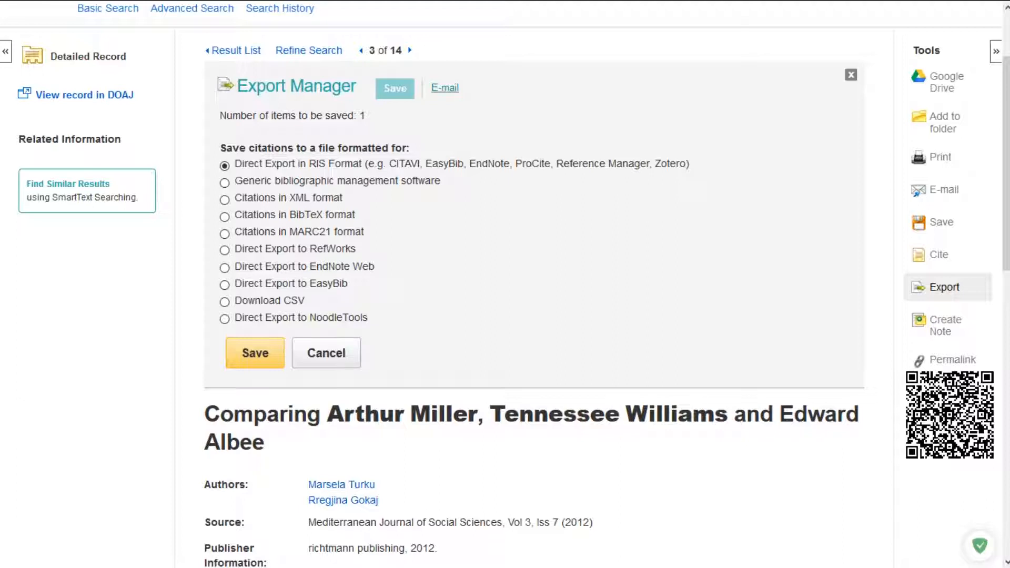
pyautogui.click(851, 75)
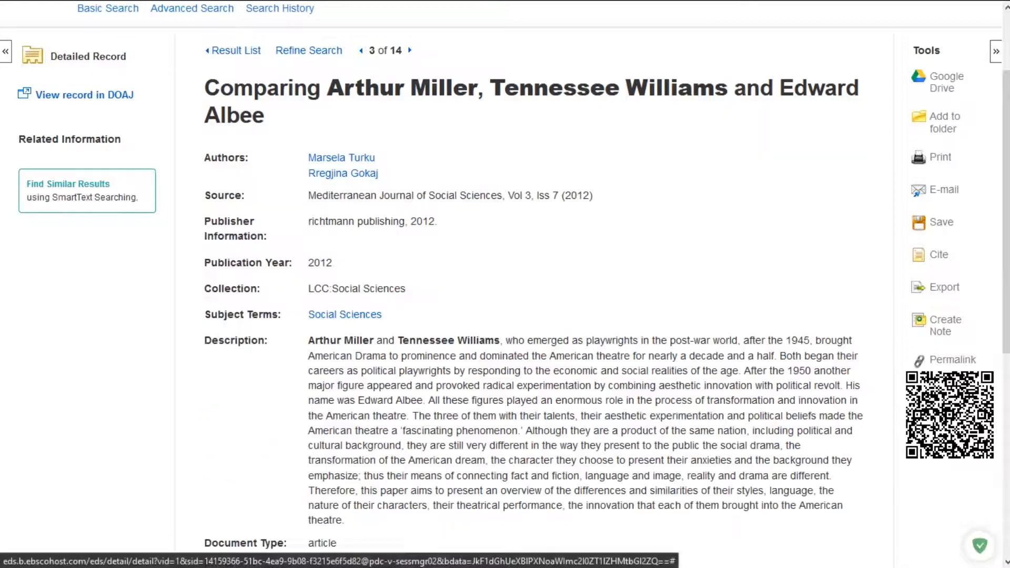
# - Copy the full article title "Comparing Arthur Miller, Tennessee Williams and Edward Albee" from the detailed record
pyautogui.scroll(2, 505, 284)
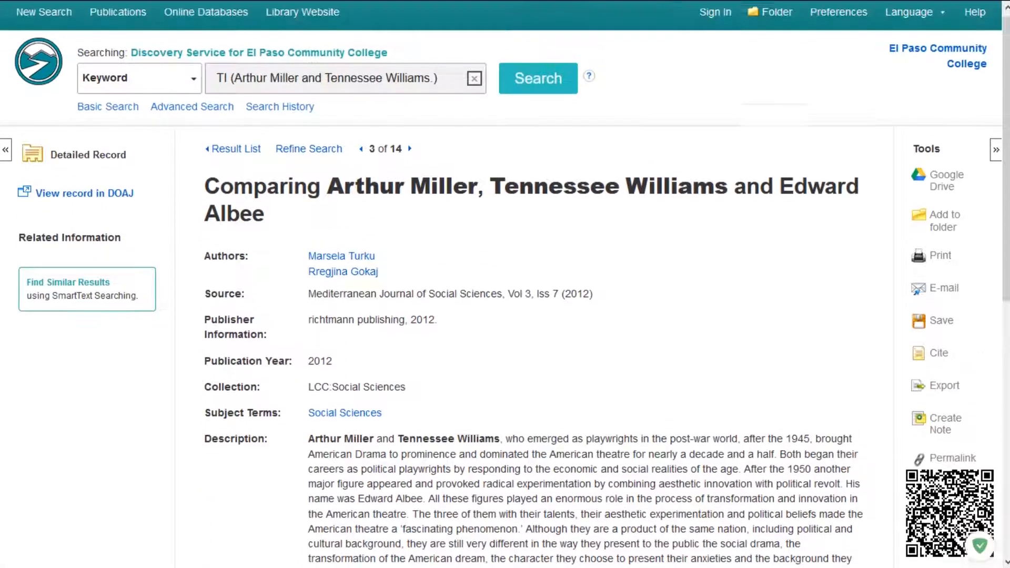
pyautogui.scroll(-3, 505, 284)
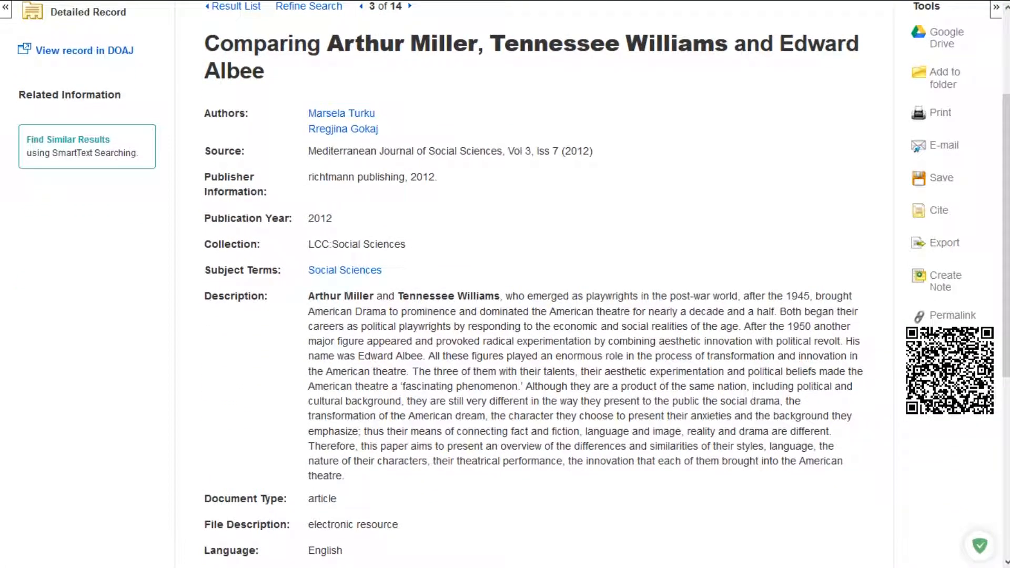
pyautogui.tripleClick(231, 43)
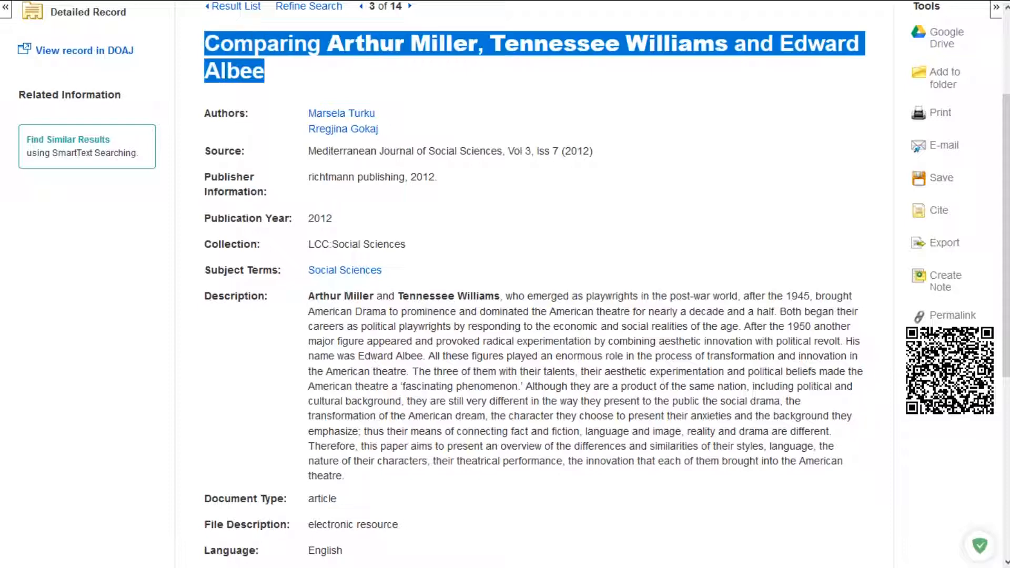
pyautogui.rightClick(253, 72)
pyautogui.click(279, 83)
# - Switch to Zotero, create a journal article in the Examples collection, and paste the copied title as its title
pyautogui.hotkey('alt', 'Tab')
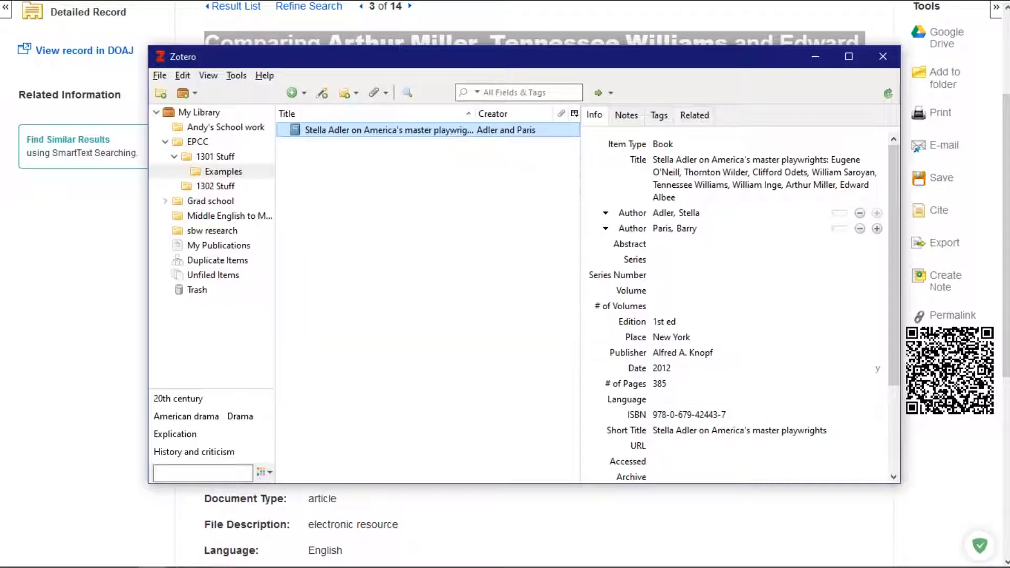
pyautogui.click(292, 93)
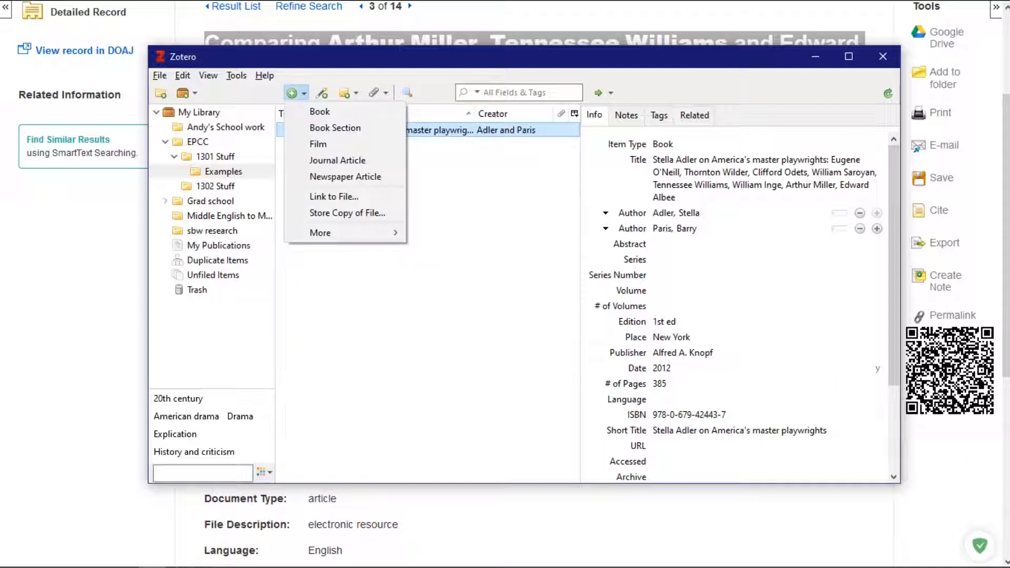
pyautogui.click(337, 160)
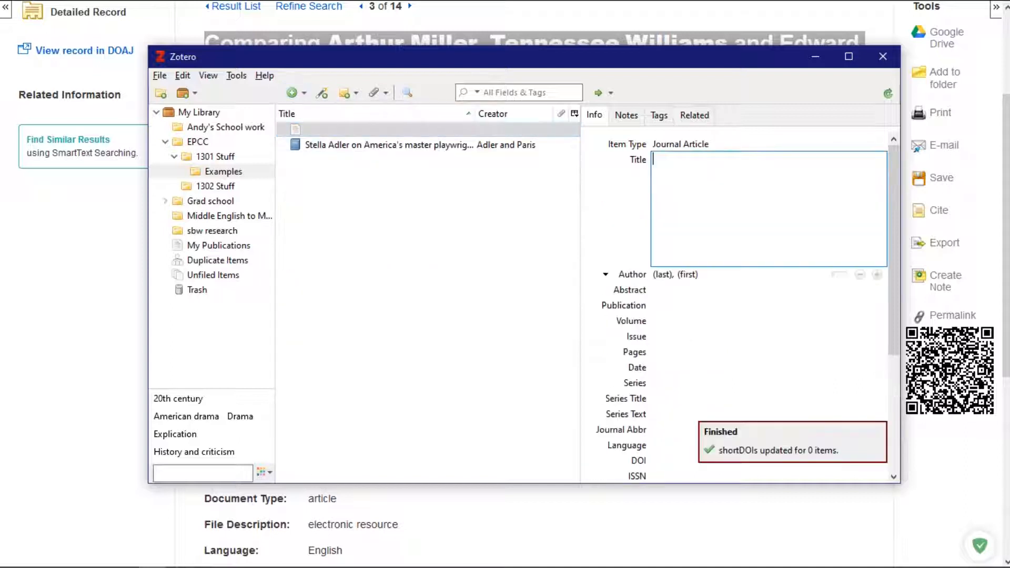
pyautogui.rightClick(689, 170)
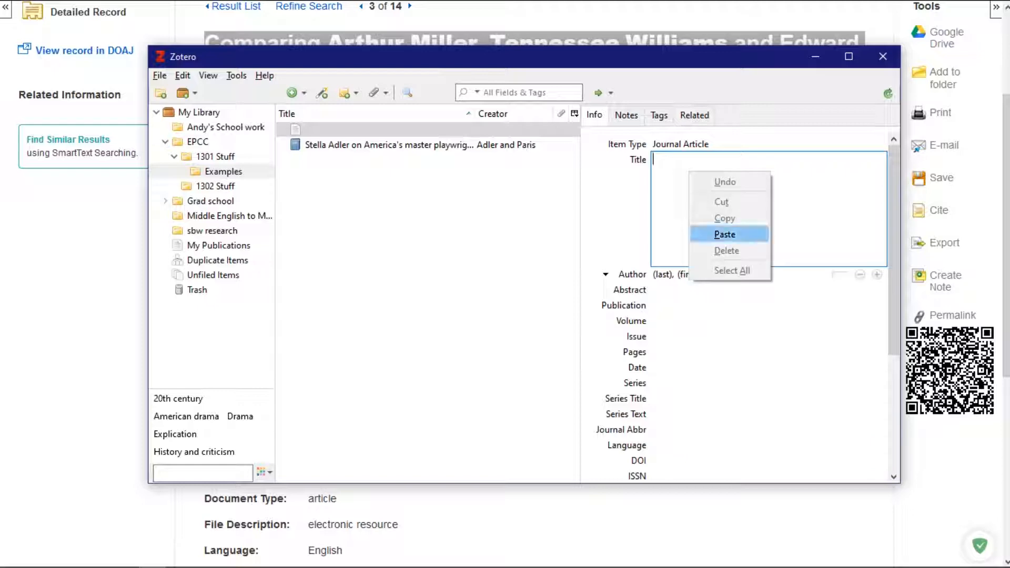
pyautogui.click(734, 230)
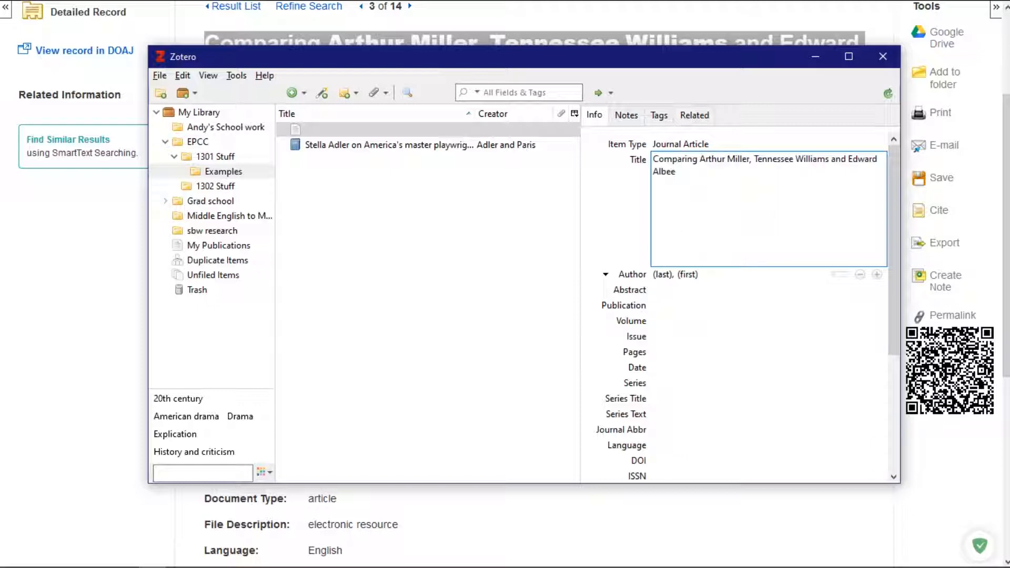
pyautogui.moveTo(594, 63); pyautogui.dragTo(599, 165)
pyautogui.press('Tab')
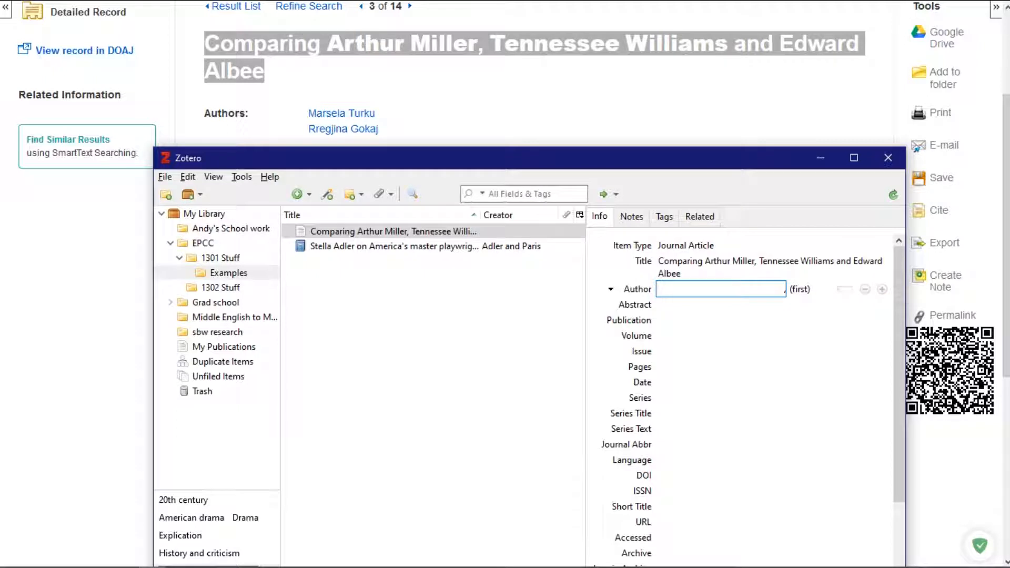
# - Enter the last and first name of the record's first listed author in the new article's author entry
pyautogui.write('Turku')
pyautogui.press('Tab')
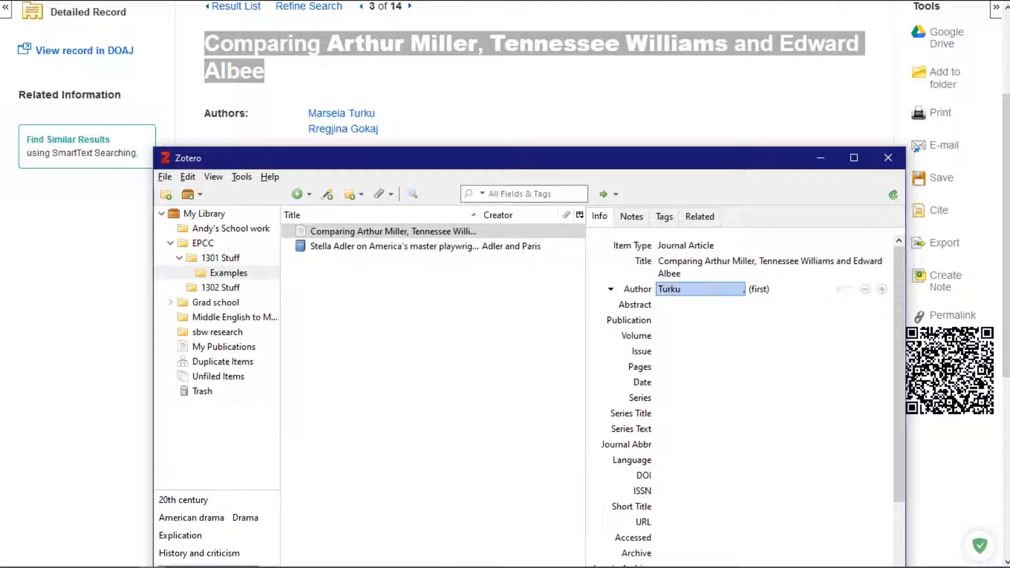
pyautogui.press('Tab')
pyautogui.write('Mar')
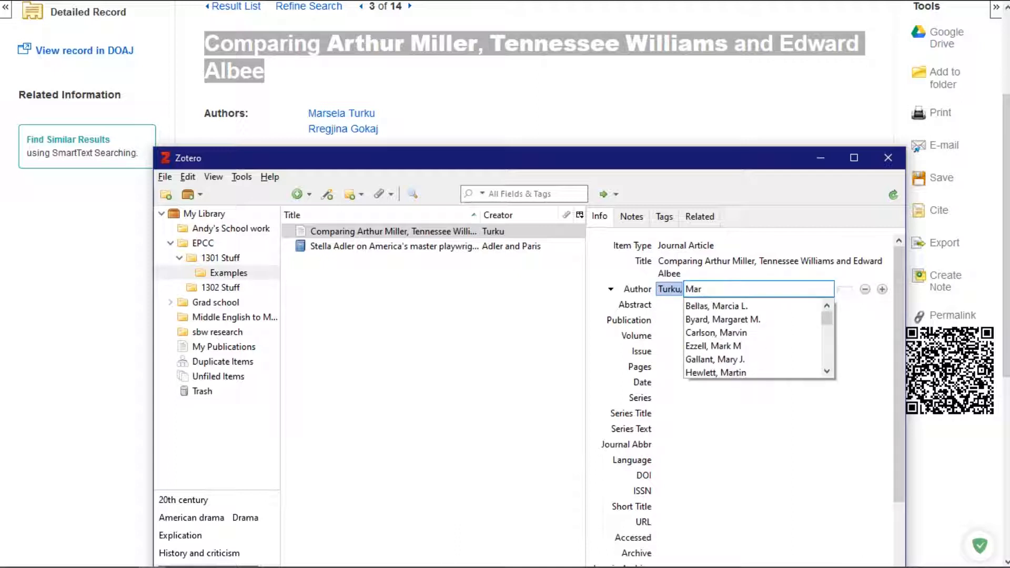
pyautogui.write('sela')
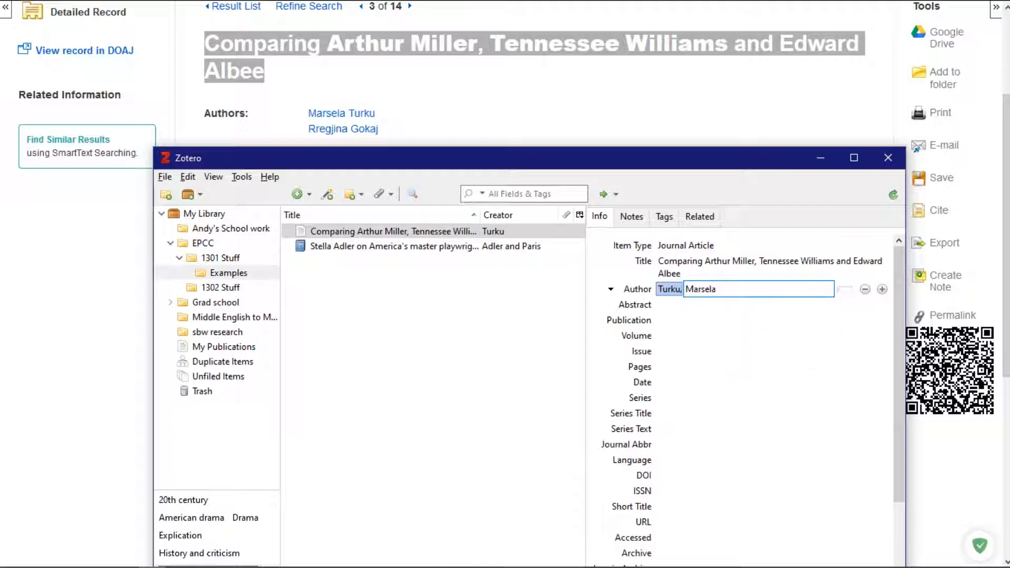
pyautogui.press('Return')
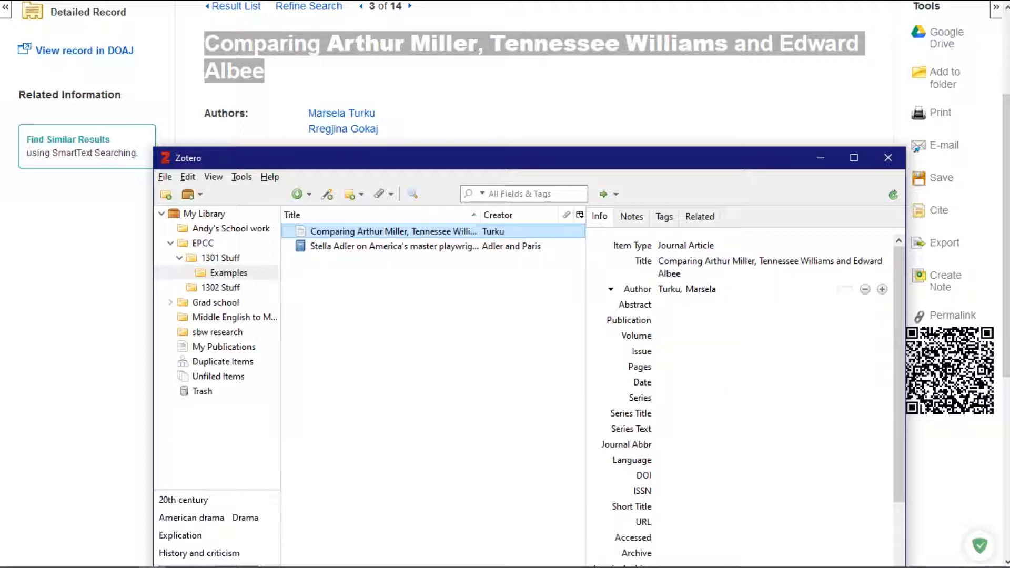
# - Add a second author entry to the article with the last and first name of the record's second listed author
pyautogui.click(882, 289)
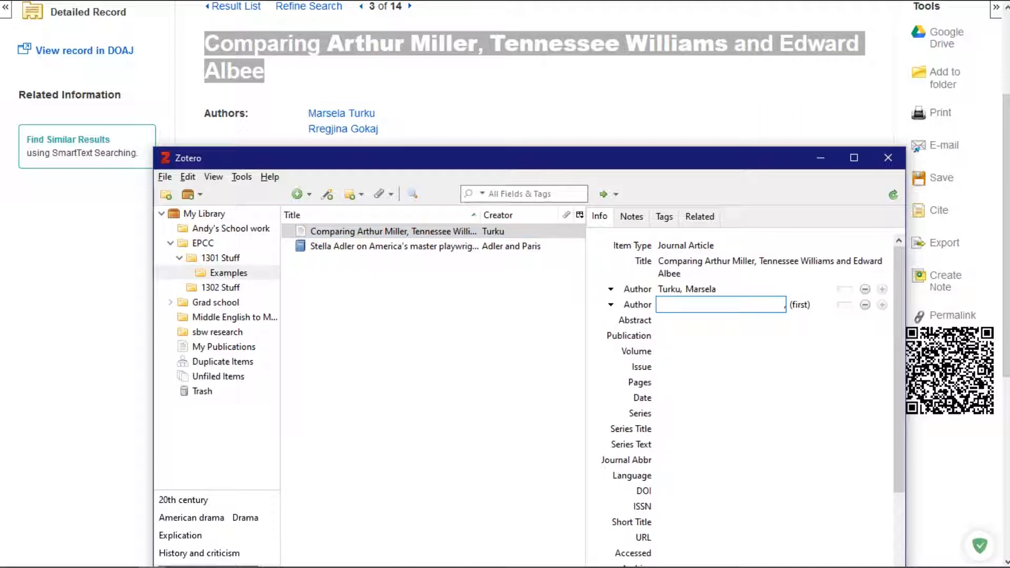
pyautogui.write('Gokaj')
pyautogui.press('Tab')
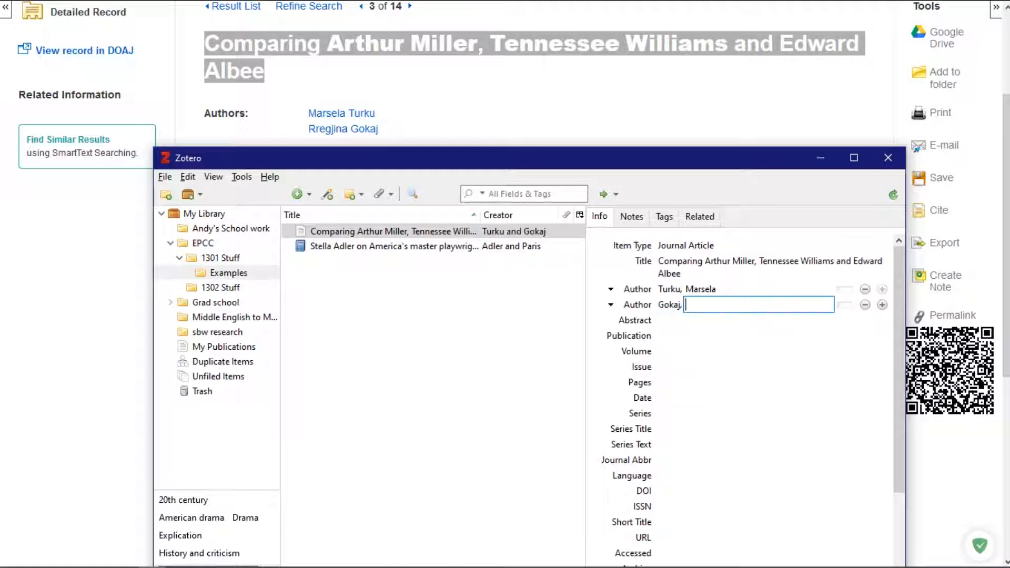
pyautogui.write('Rreg')
pyautogui.write('jina')
pyautogui.press('Return')
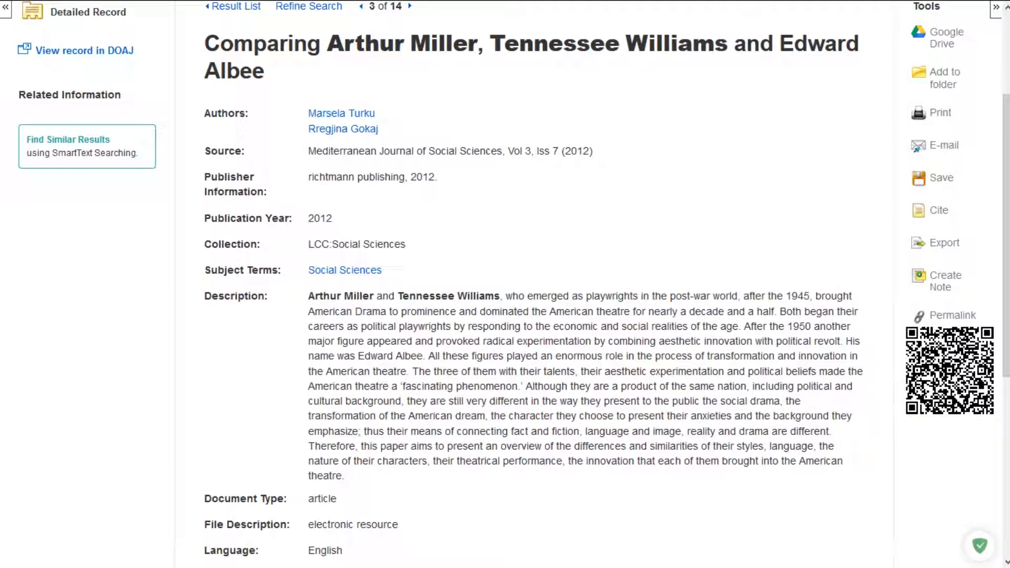
# - Copy "Mediterranean Journal of Social Sciences" from the source line of the browser record into the Zotero article's Publication field
pyautogui.scroll(-2, 505, 284)
pyautogui.scroll(2, 505, 284)
pyautogui.hotkey('alt', 'Tab')
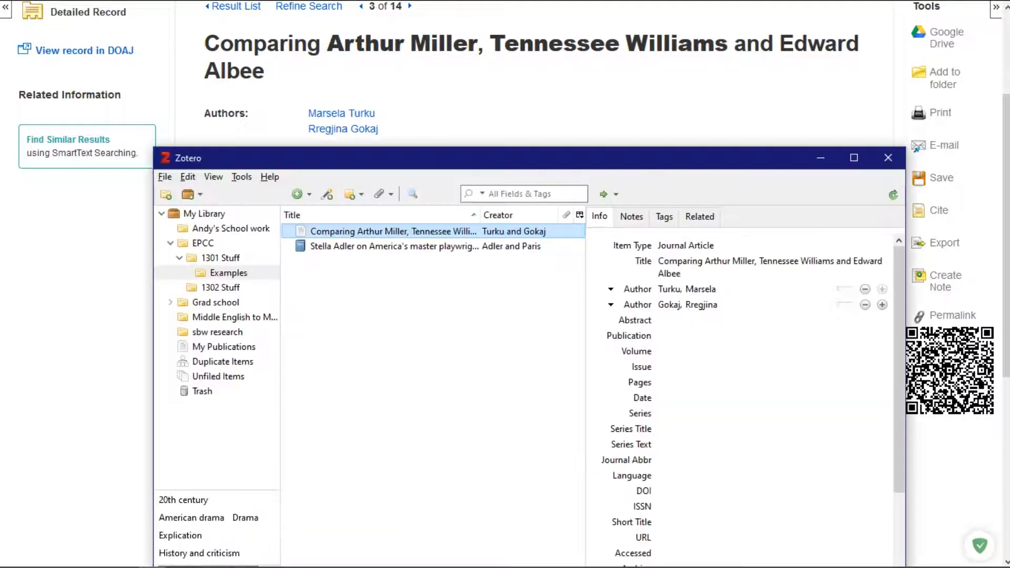
pyautogui.moveTo(585, 158); pyautogui.dragTo(546, 170)
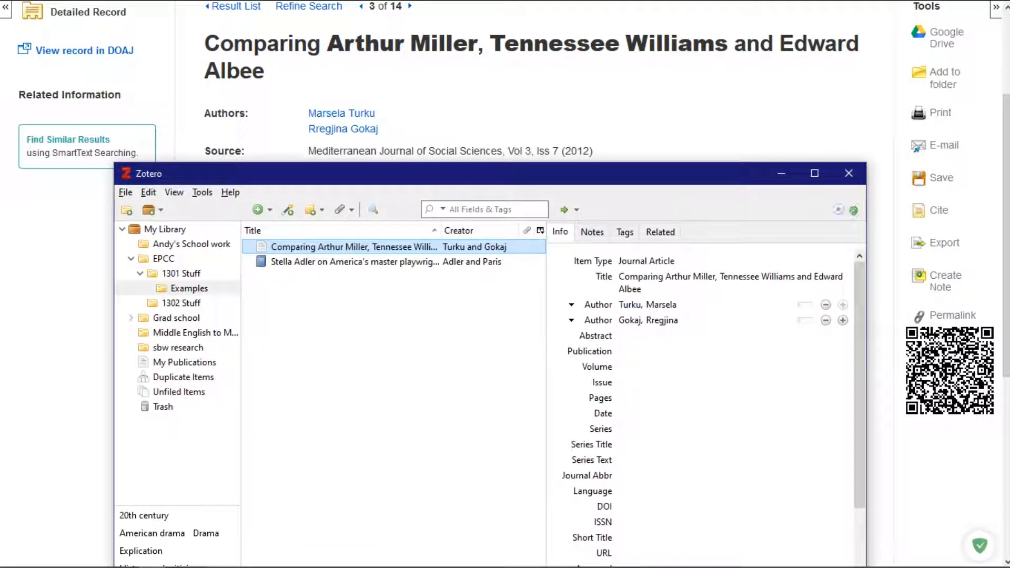
pyautogui.click(733, 352)
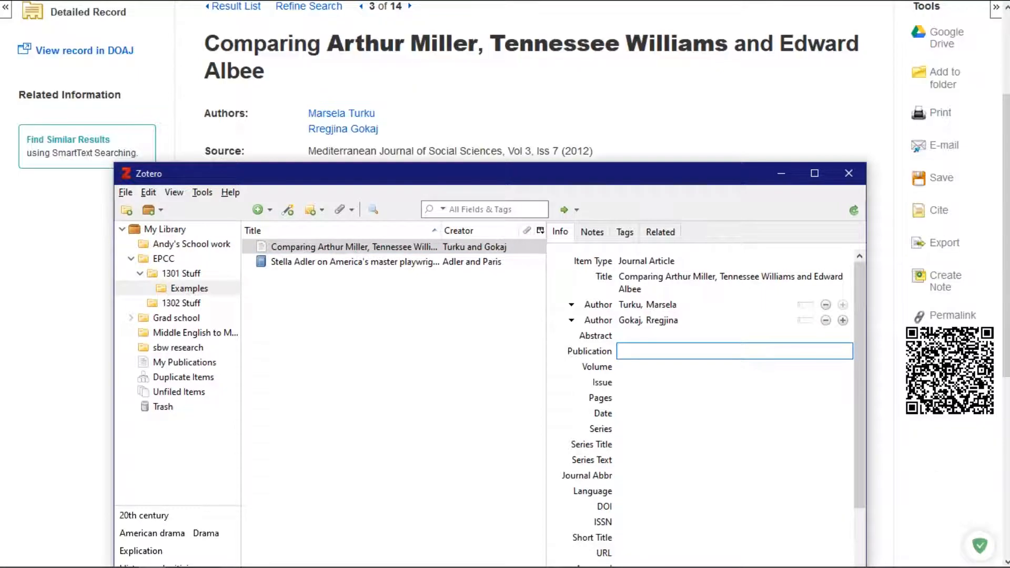
pyautogui.click(308, 151)
pyautogui.moveTo(308, 151); pyautogui.dragTo(502, 151)
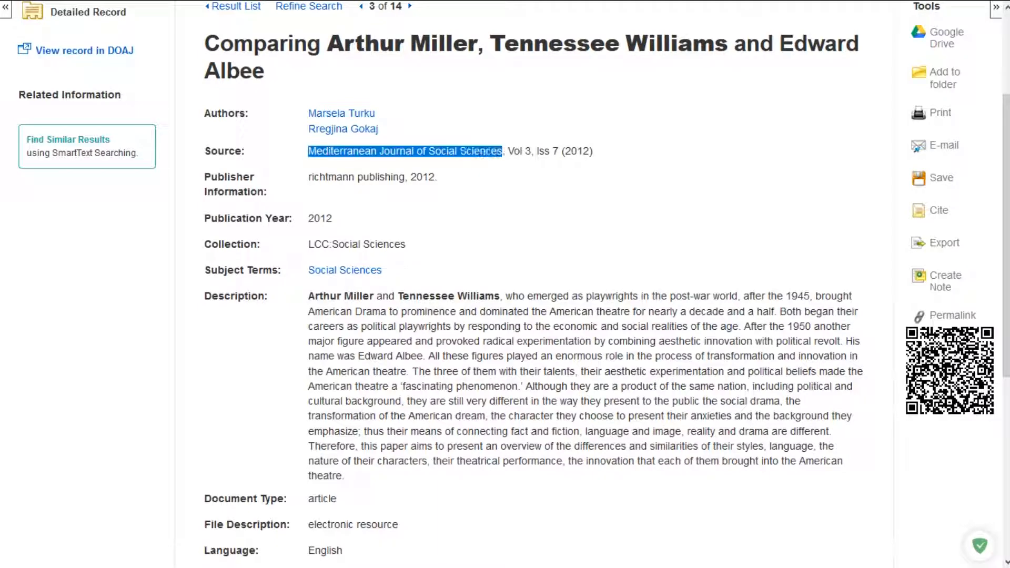
pyautogui.rightClick(489, 153)
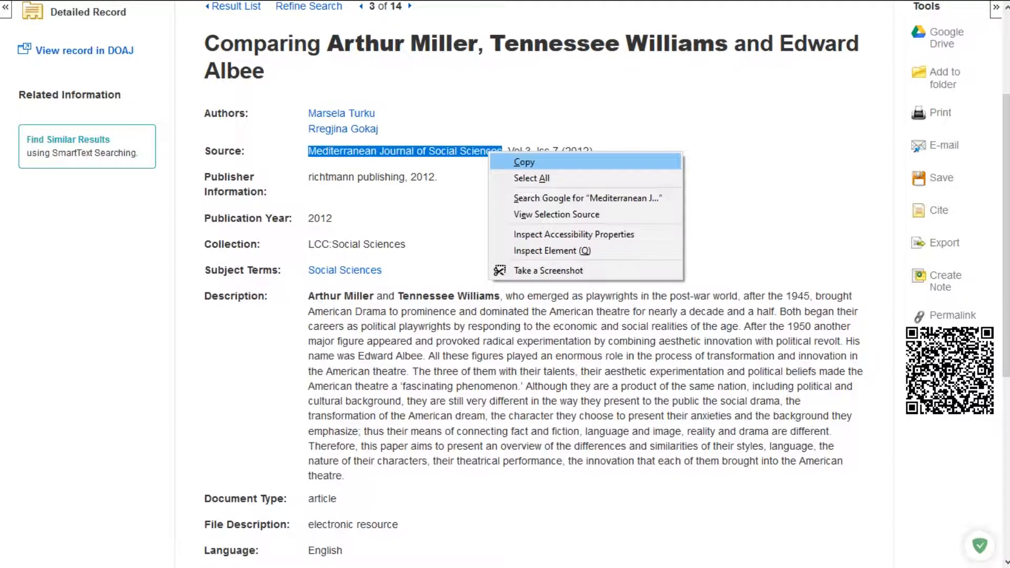
pyautogui.click(524, 162)
pyautogui.hotkey('alt', 'Tab')
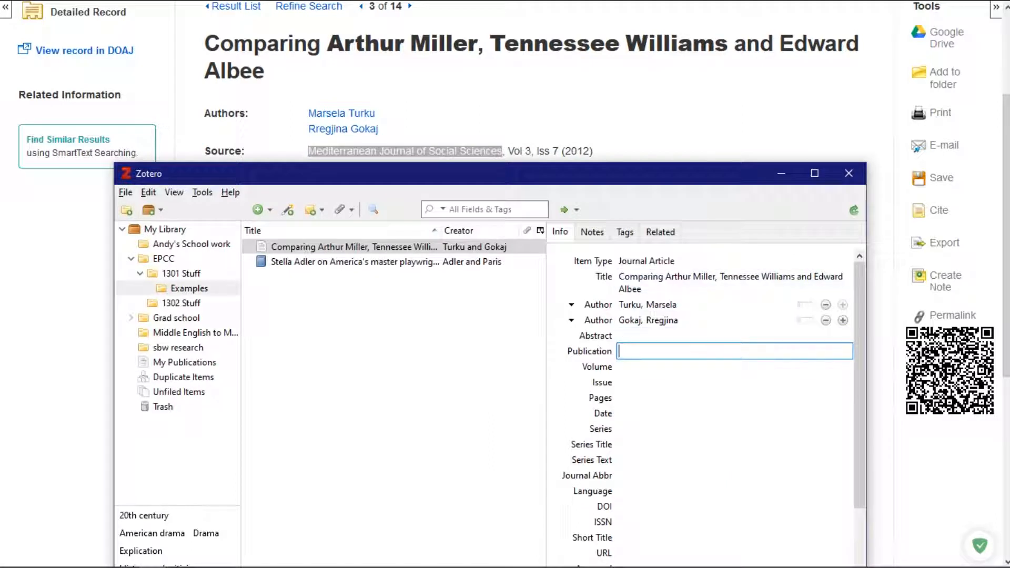
pyautogui.rightClick(678, 352)
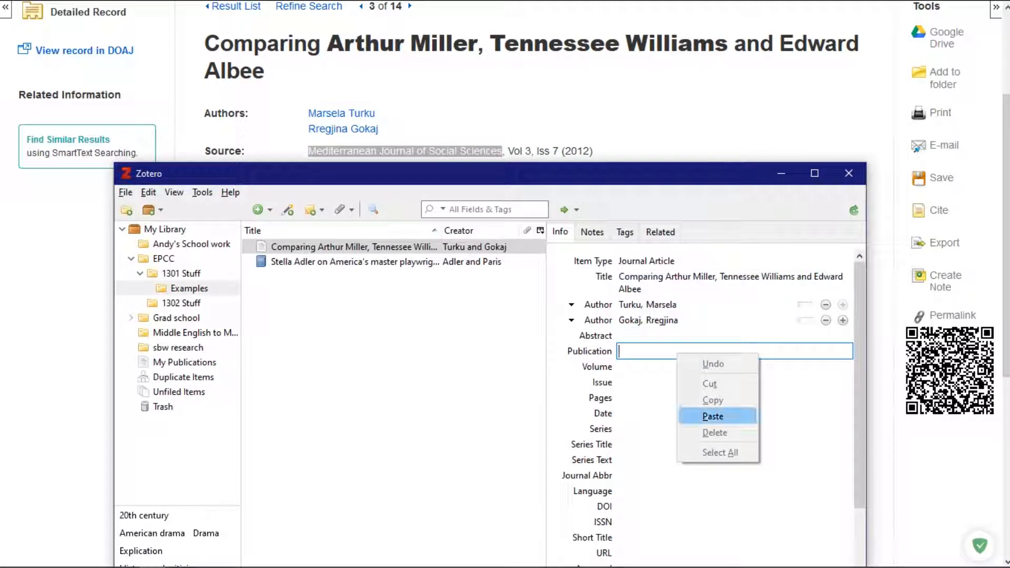
pyautogui.click(713, 416)
# - Set the journal article's volume to 3
pyautogui.click(713, 366)
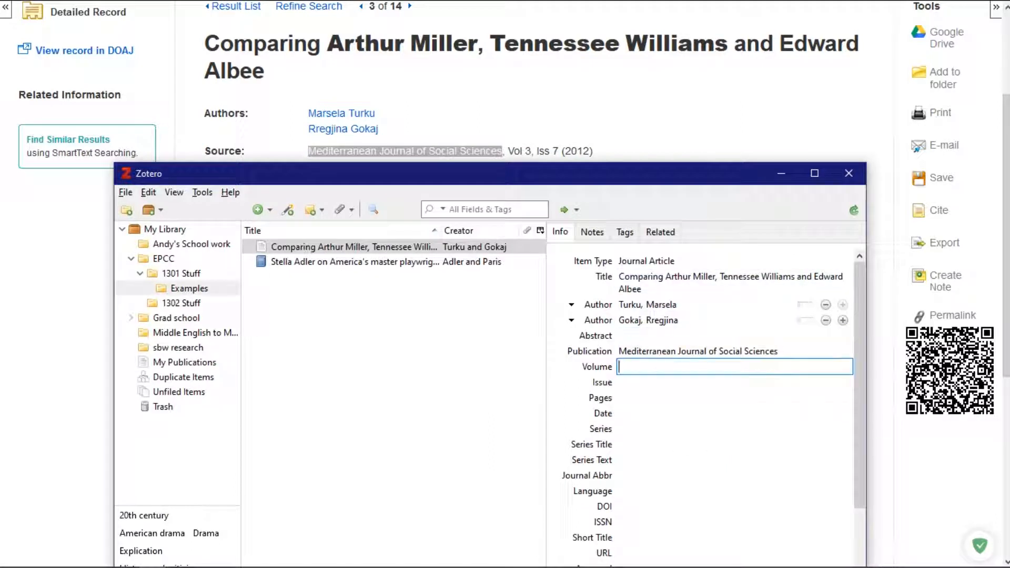
pyautogui.write('3')
pyautogui.press('Tab')
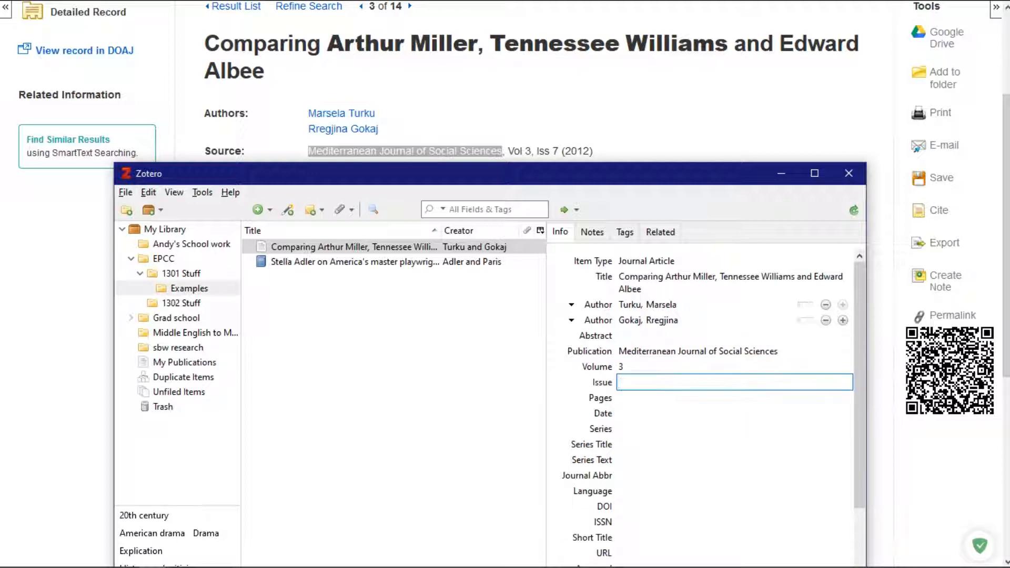
# - Set the journal article's issue to 7 and its date to 2012
pyautogui.write('7')
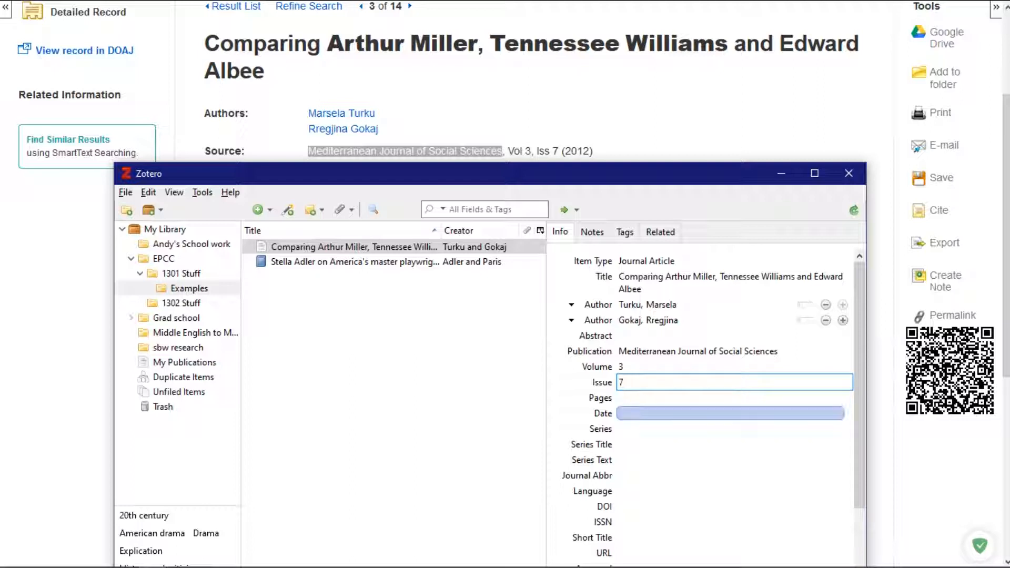
pyautogui.click(731, 413)
pyautogui.write('2012')
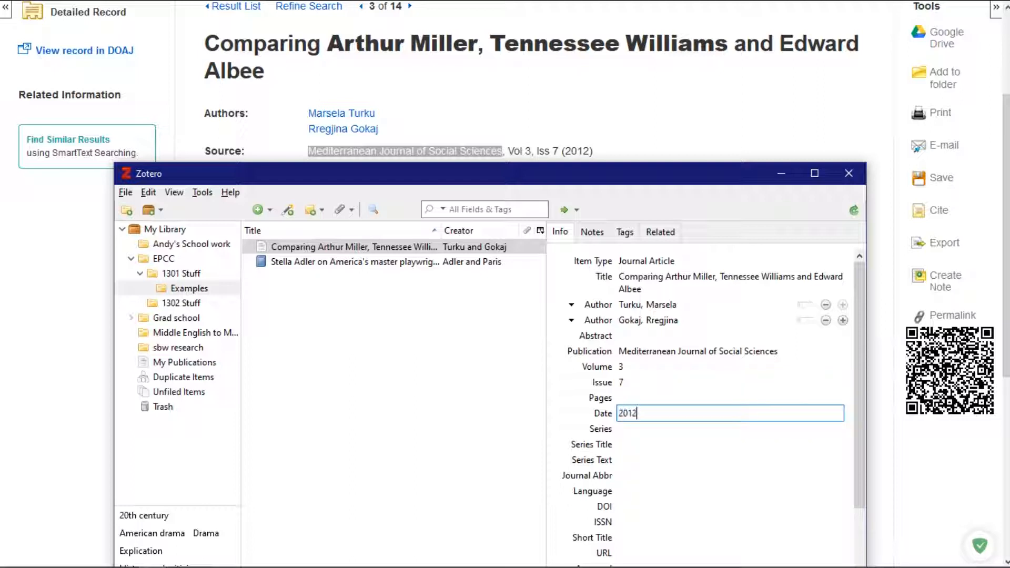
pyautogui.press('Return')
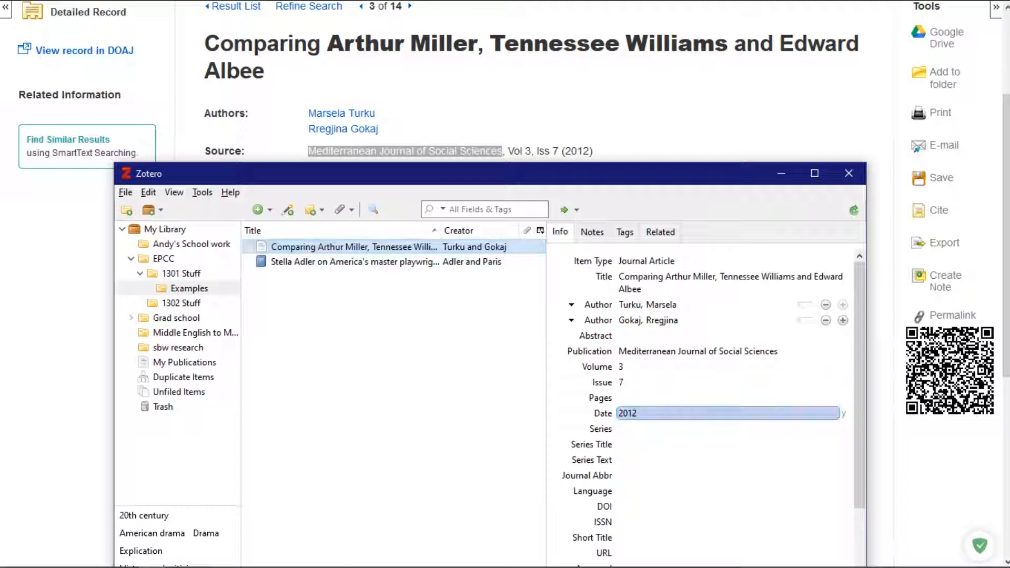
pyautogui.click(736, 124)
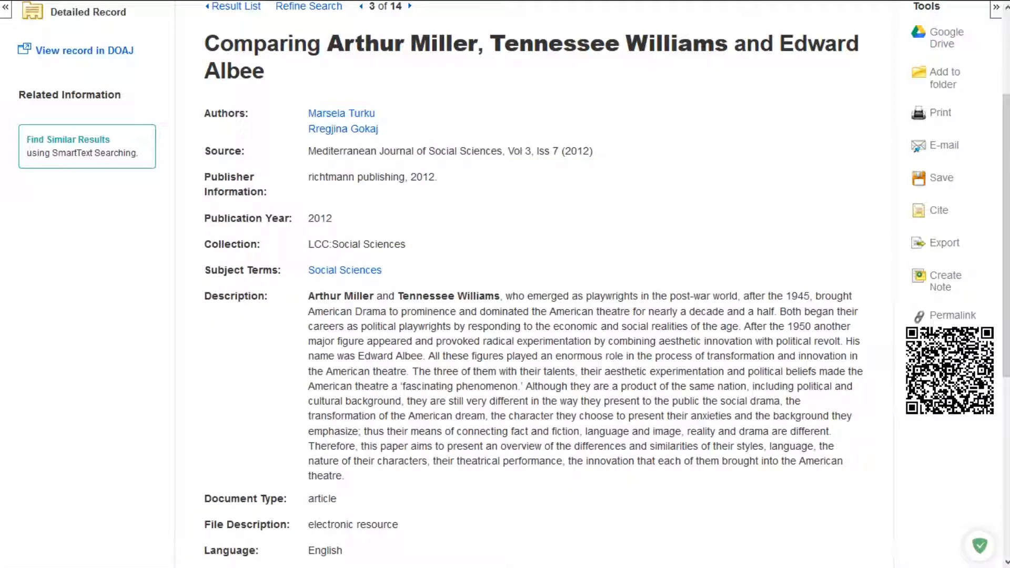
pyautogui.hotkey('alt', 'Tab')
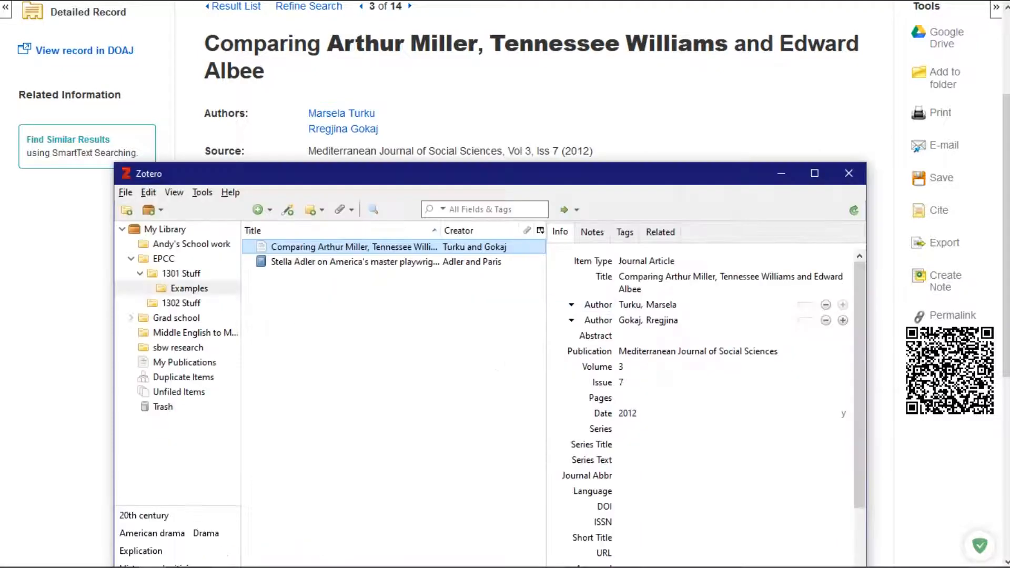
pyautogui.scroll(-2, 731, 445)
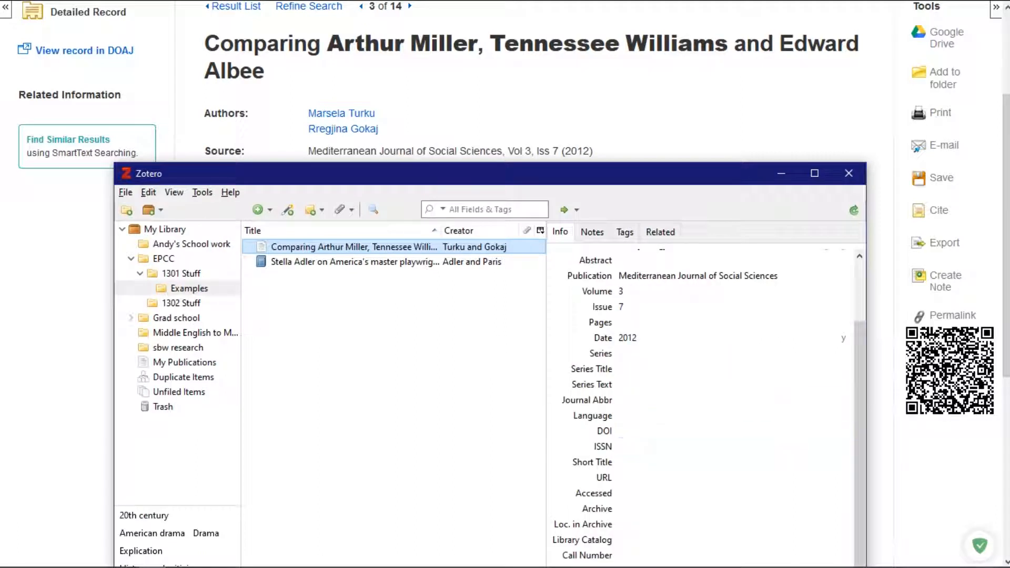
pyautogui.scroll(-1, 732, 404)
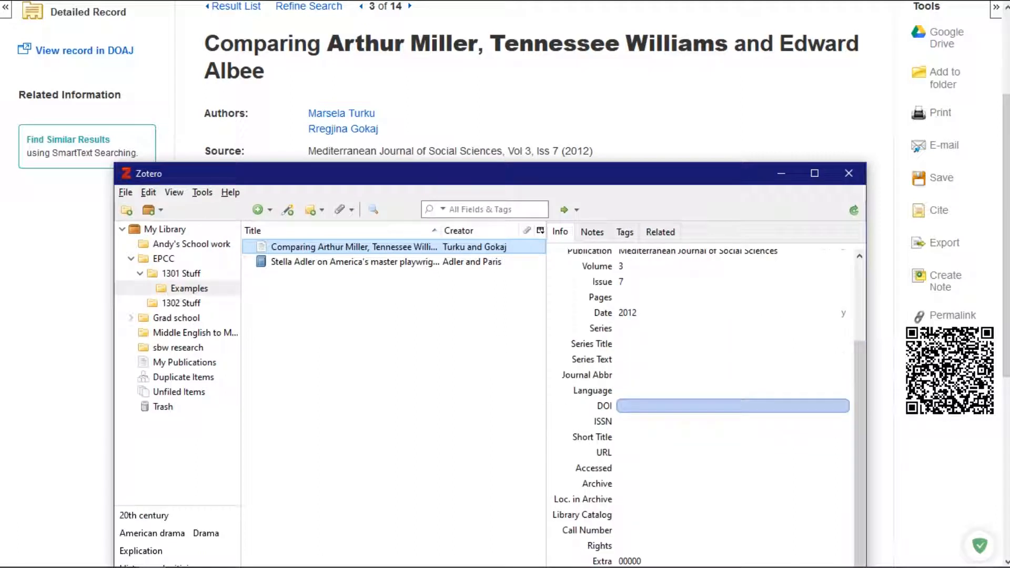
pyautogui.scroll(3, 731, 421)
pyautogui.scroll(-3, 732, 400)
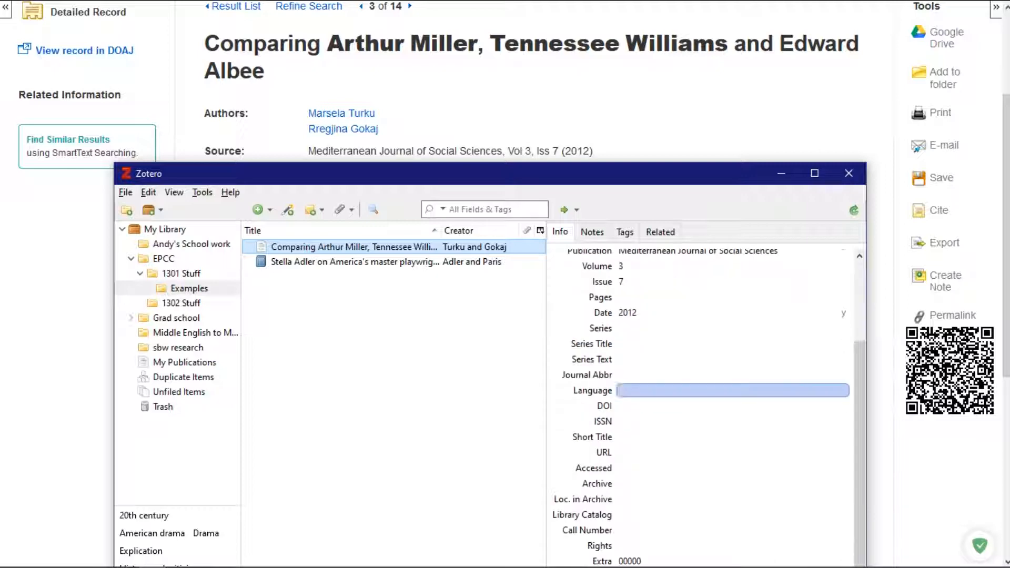
# - Copy the full Description text from the browser record into the Zotero article's Abstract field
pyautogui.hotkey('alt', 'Tab')
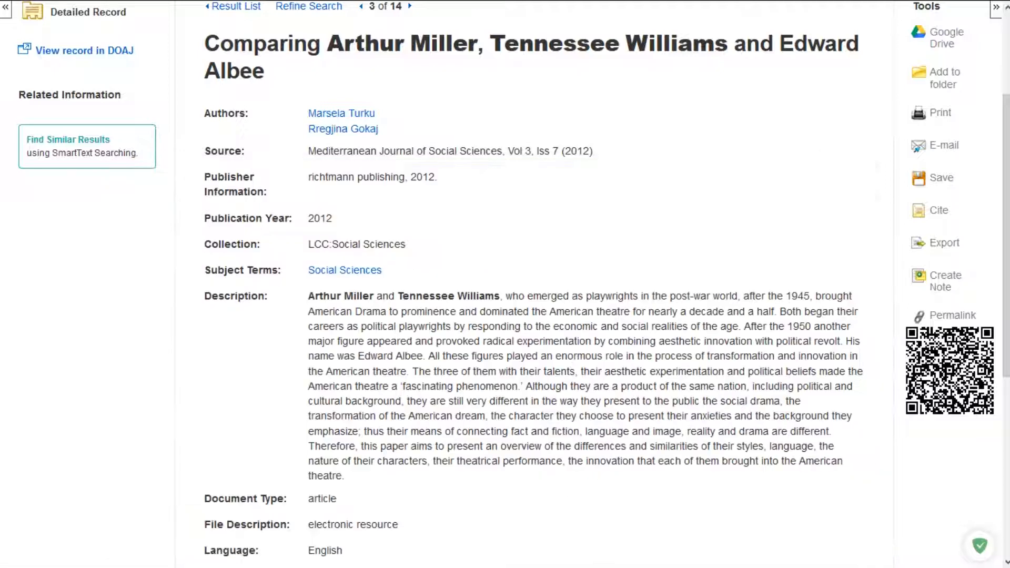
pyautogui.scroll(-3, 505, 284)
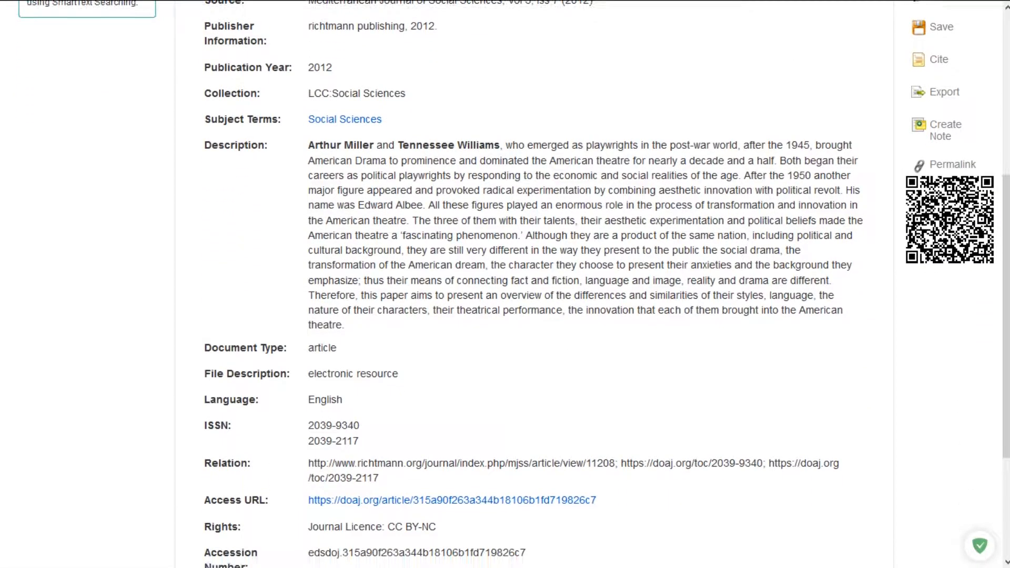
pyautogui.scroll(-2, 505, 284)
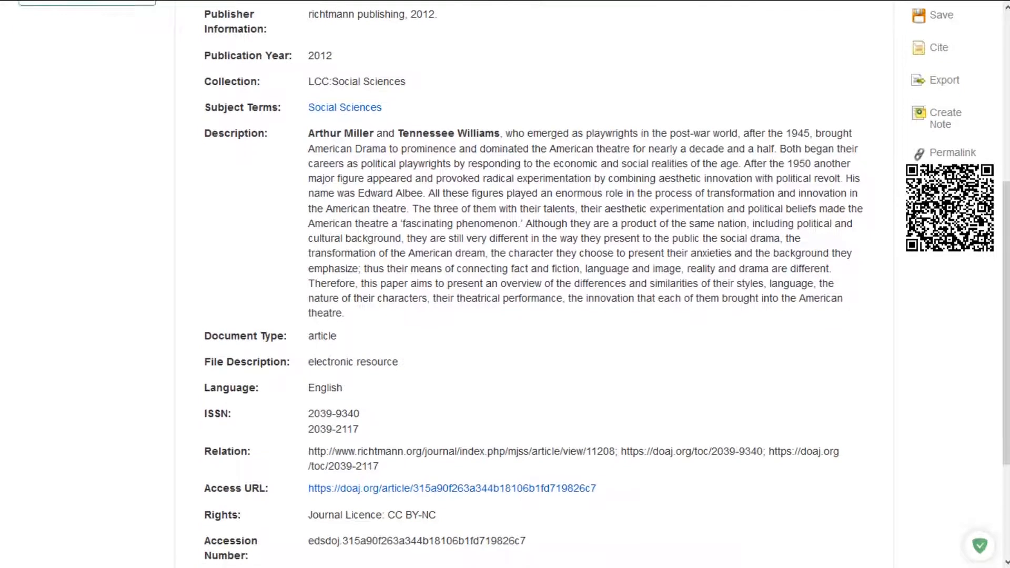
pyautogui.moveTo(309, 70); pyautogui.dragTo(345, 249)
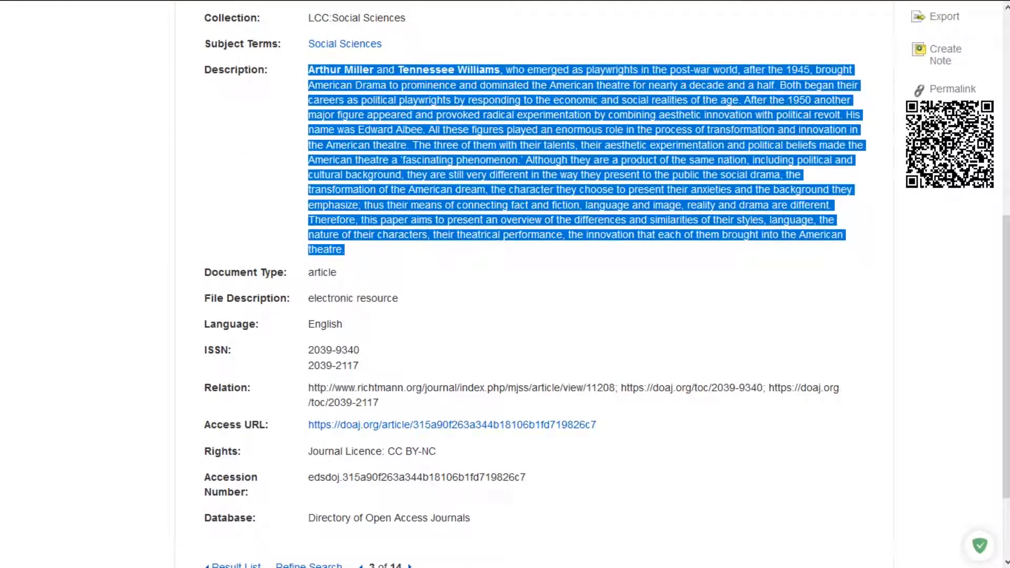
pyautogui.rightClick(397, 232)
pyautogui.click(418, 245)
pyautogui.hotkey('alt', 'Tab')
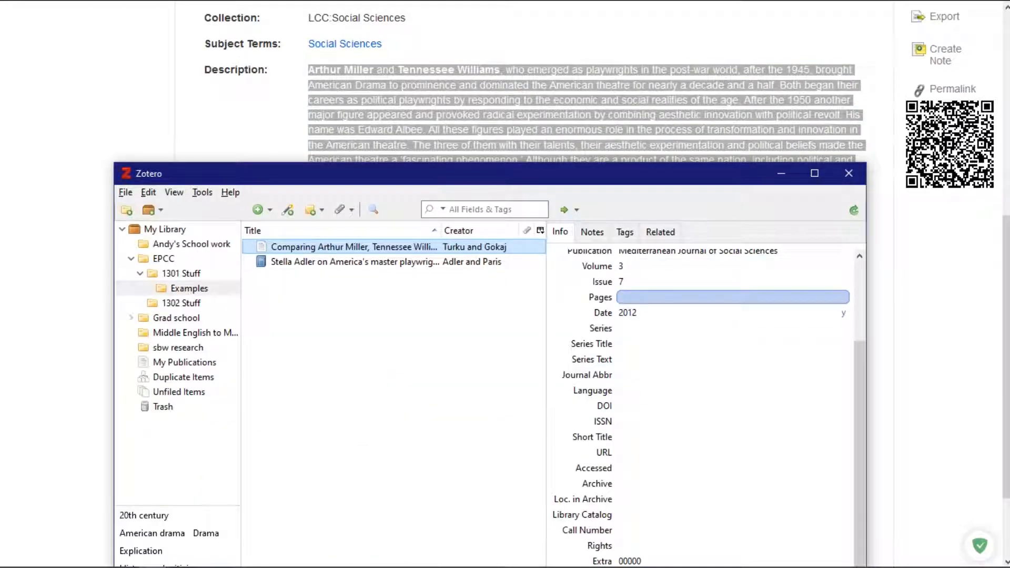
pyautogui.scroll(3, 663, 298)
pyautogui.click(664, 336)
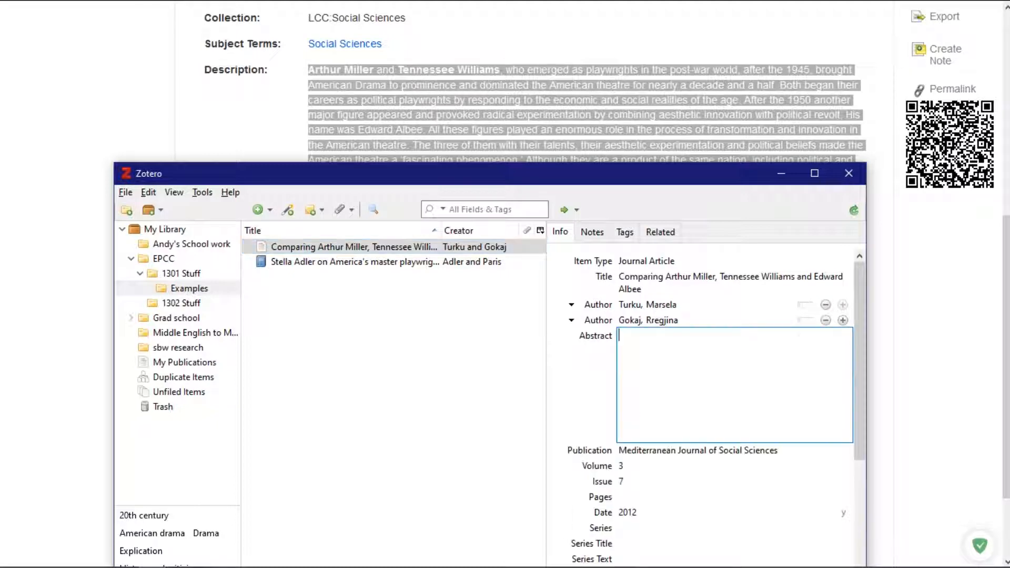
pyautogui.rightClick(656, 359)
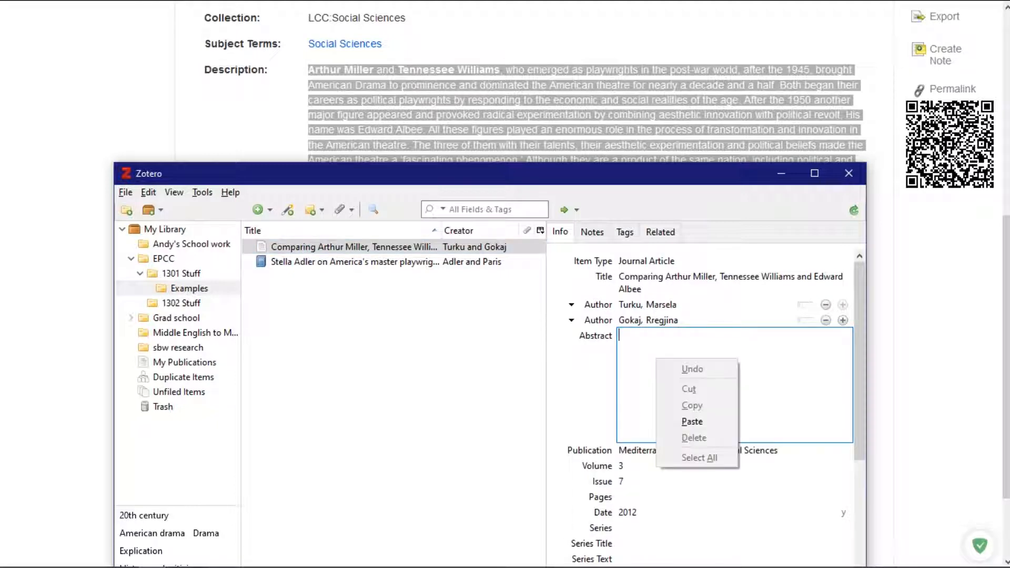
pyautogui.click(691, 422)
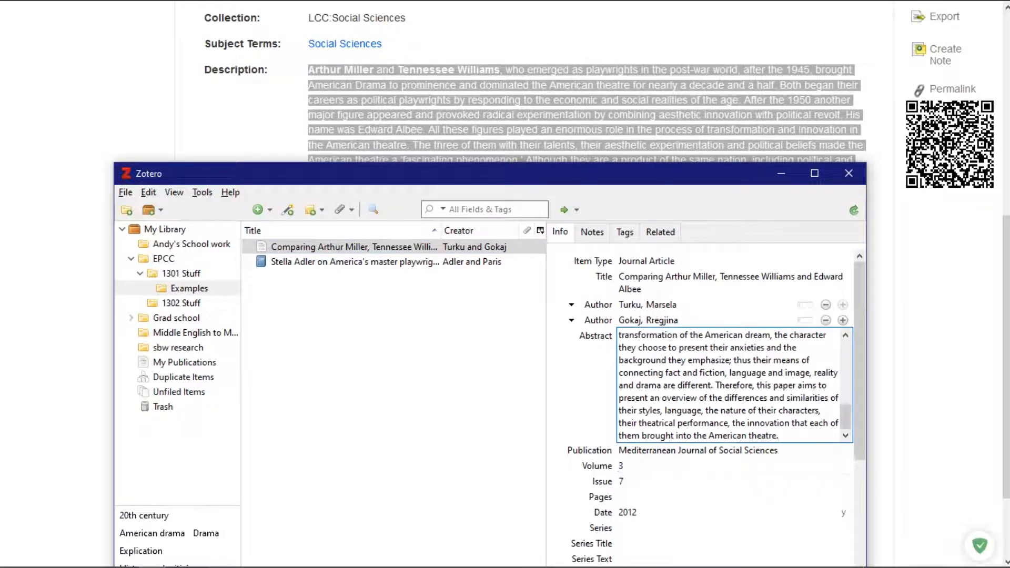
pyautogui.click(588, 386)
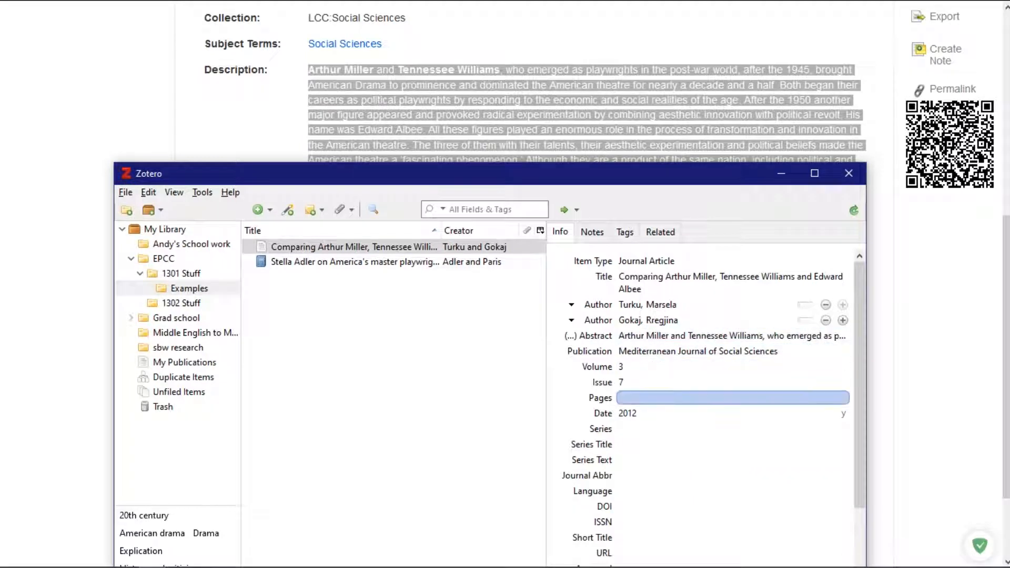
pyautogui.scroll(-2, 731, 395)
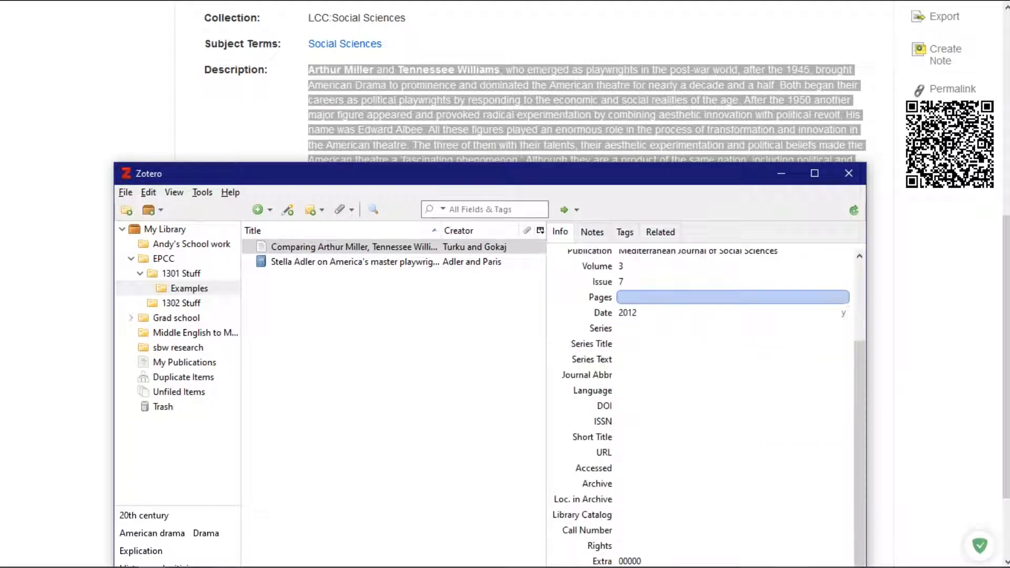
pyautogui.click(929, 363)
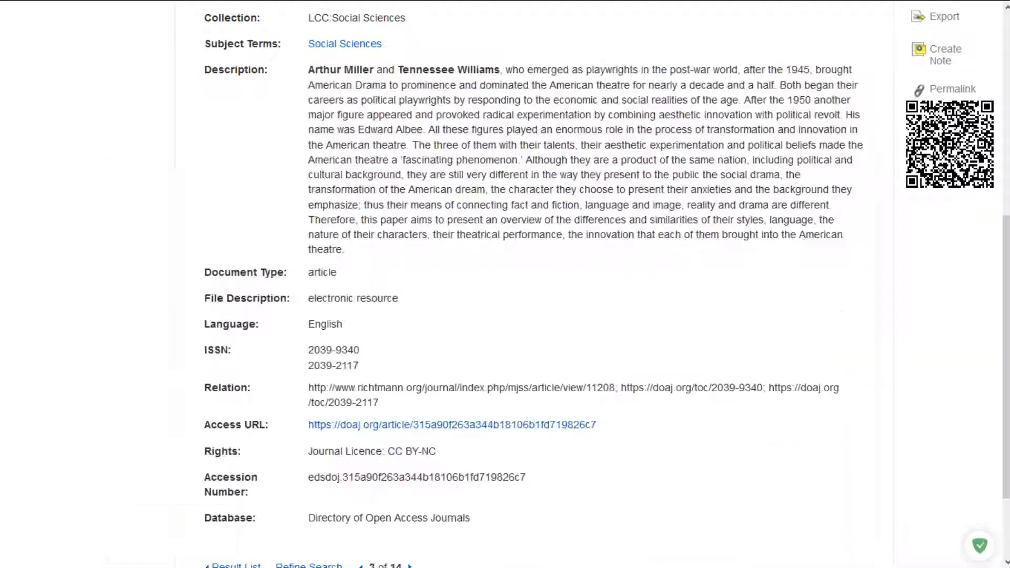
pyautogui.scroll(-2, 526, 284)
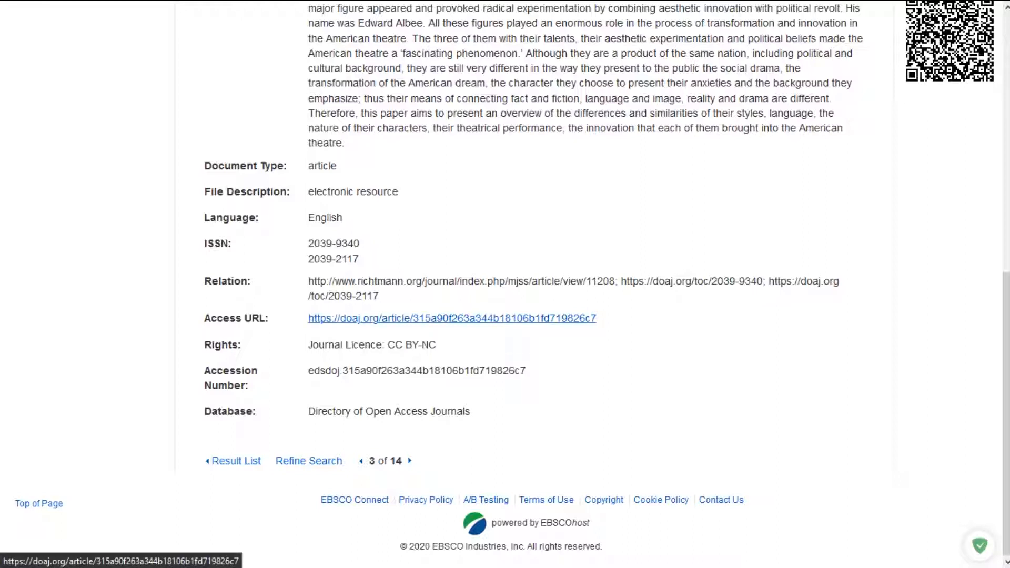
pyautogui.rightClick(335, 319)
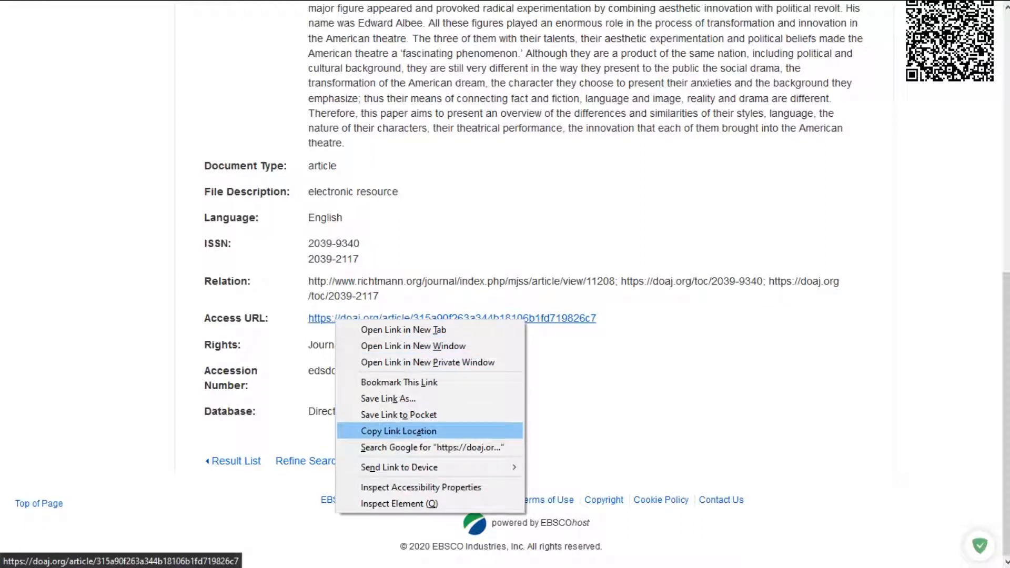
pyautogui.click(398, 431)
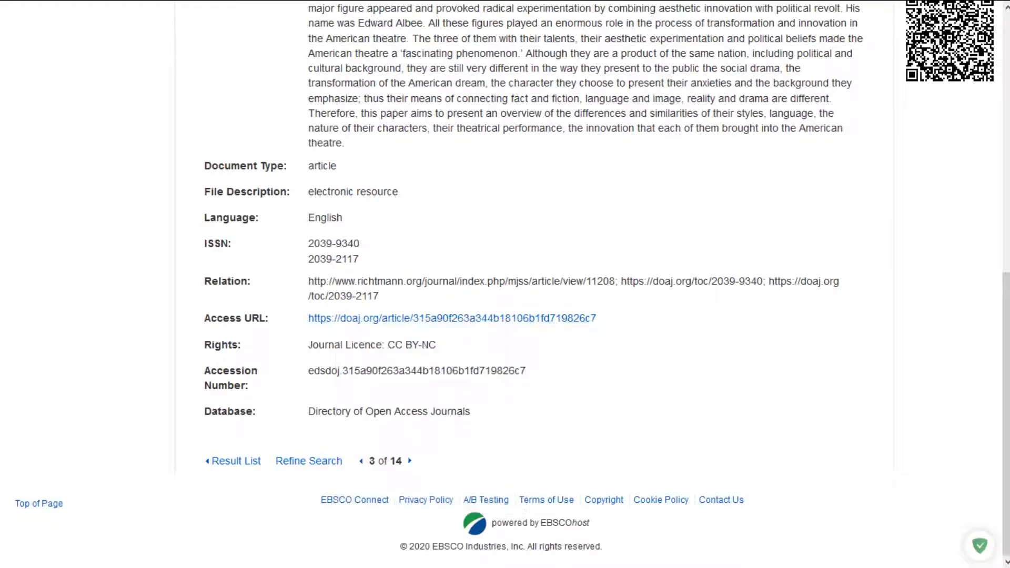
pyautogui.moveTo(600, 318); pyautogui.dragTo(308, 318)
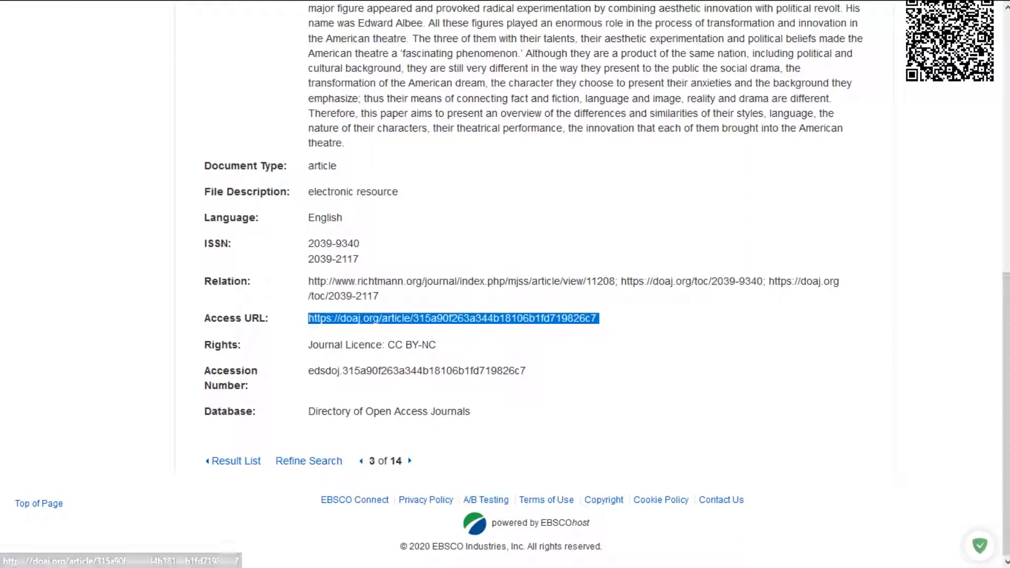
pyautogui.rightClick(326, 318)
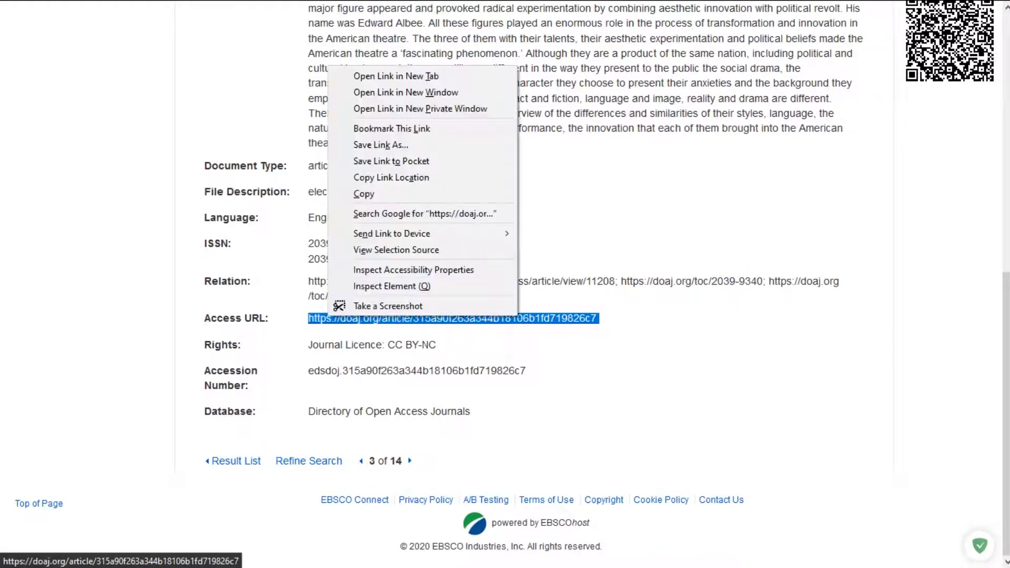
pyautogui.click(364, 194)
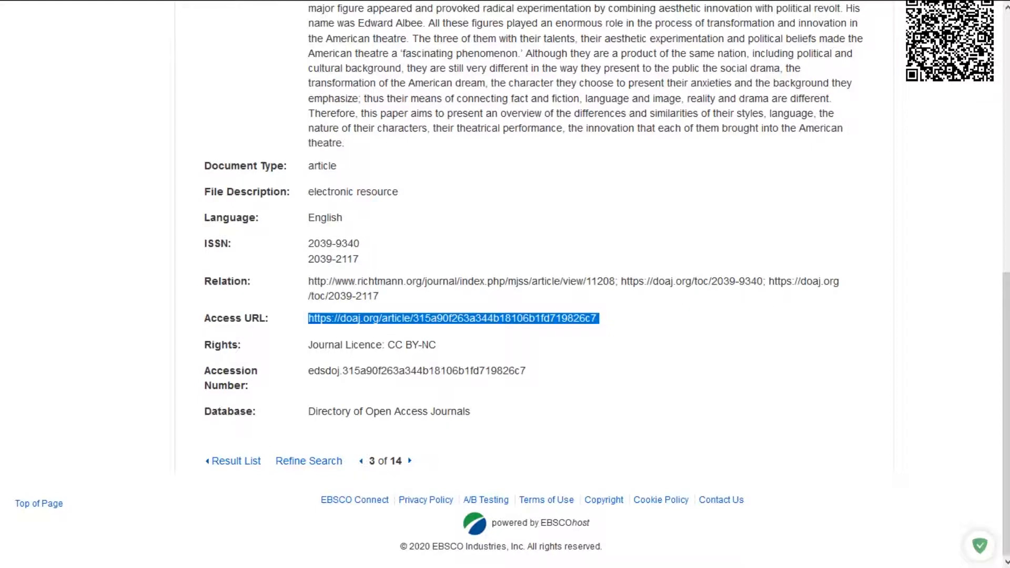
pyautogui.hotkey('alt', 'Tab')
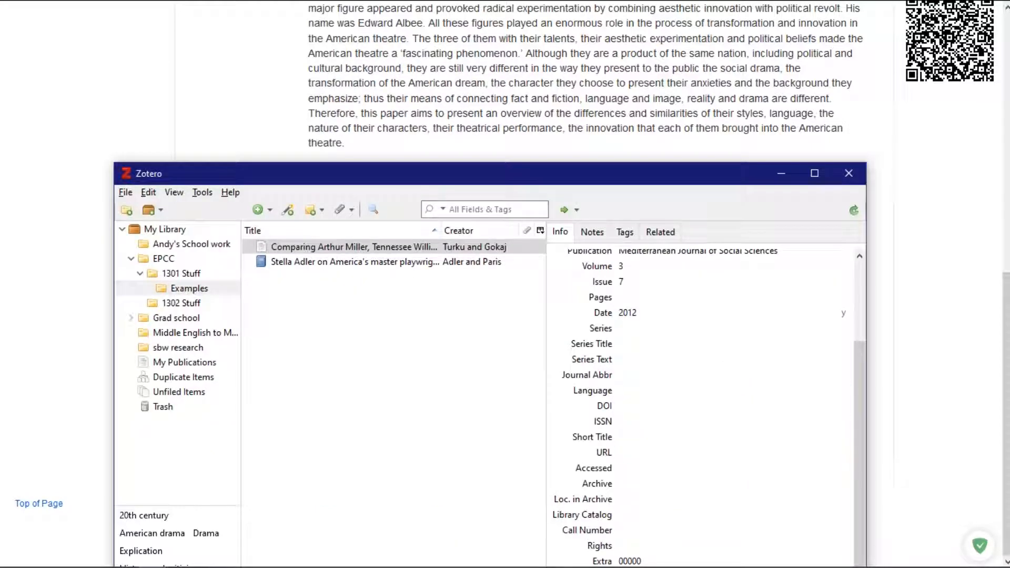
pyautogui.click(734, 453)
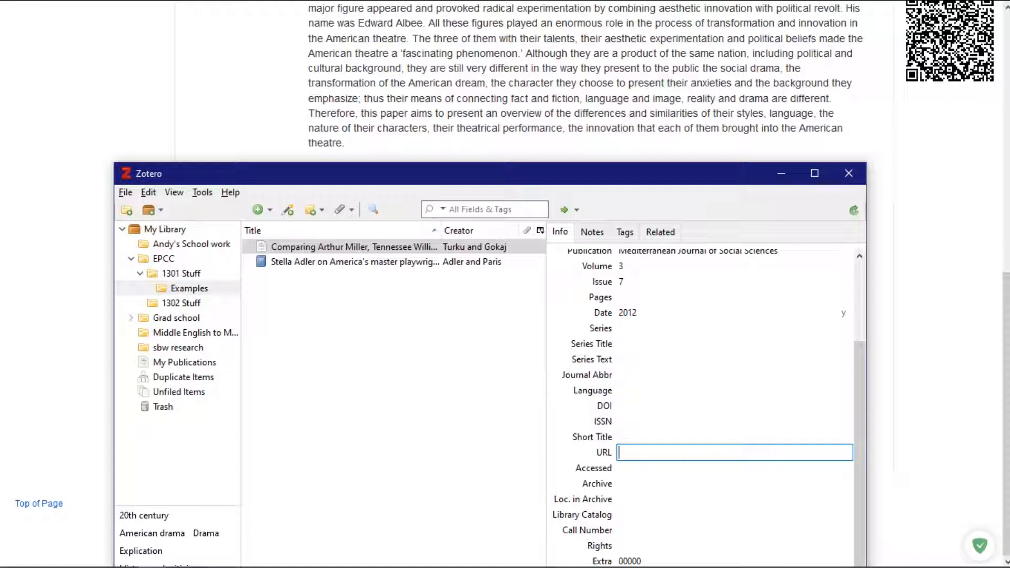
pyautogui.hotkey('ctrl', 'v')
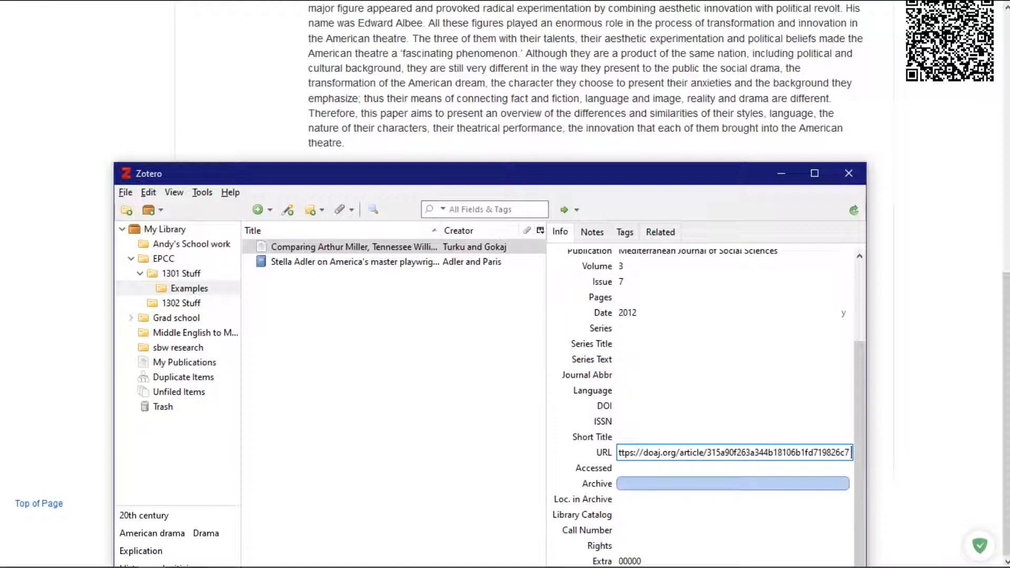
pyautogui.click(735, 468)
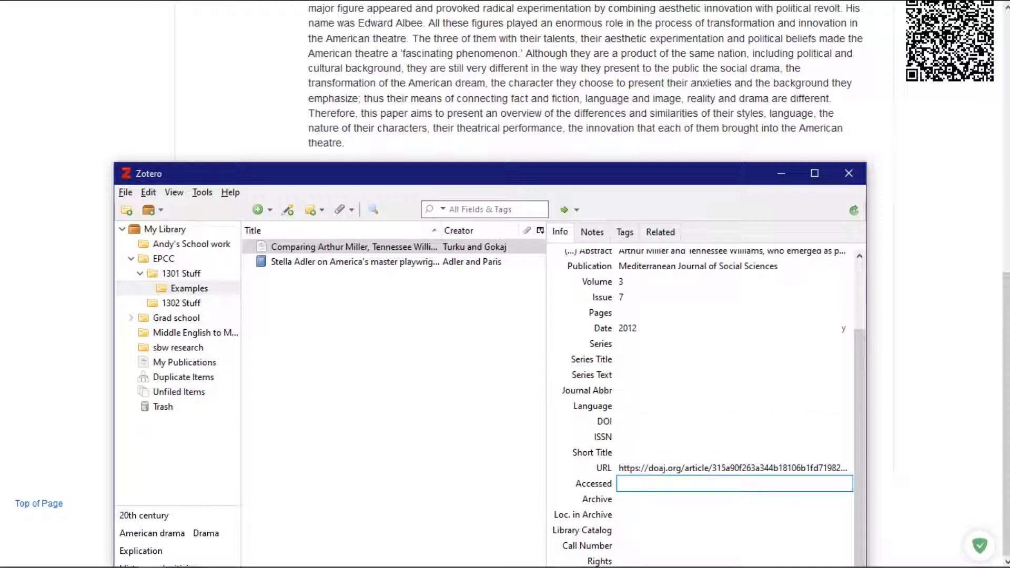
pyautogui.hotkey('alt', 'Tab')
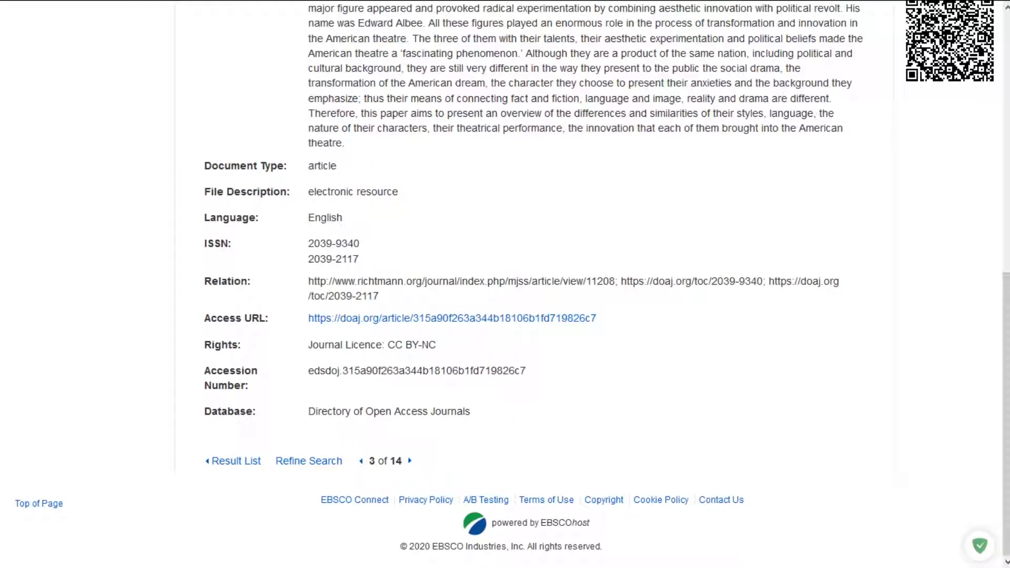
pyautogui.scroll(8, 505, 284)
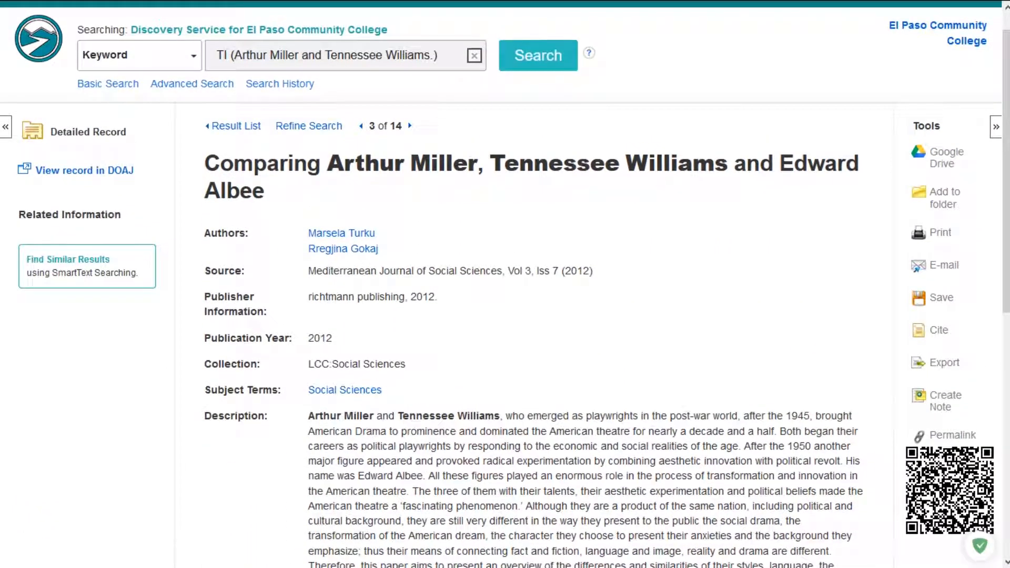
pyautogui.hotkey('alt', 'Tab')
pyautogui.scroll(-1, 733, 437)
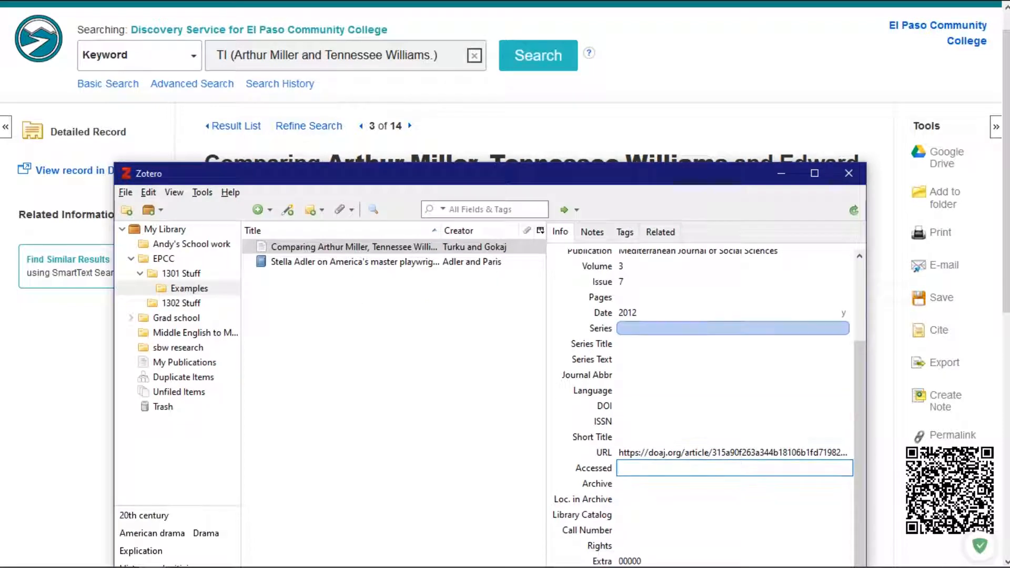
# - Close the article's Accessed field without an entry and minimize Zotero to return to the browser record
pyautogui.moveTo(699, 181); pyautogui.dragTo(706, 46)
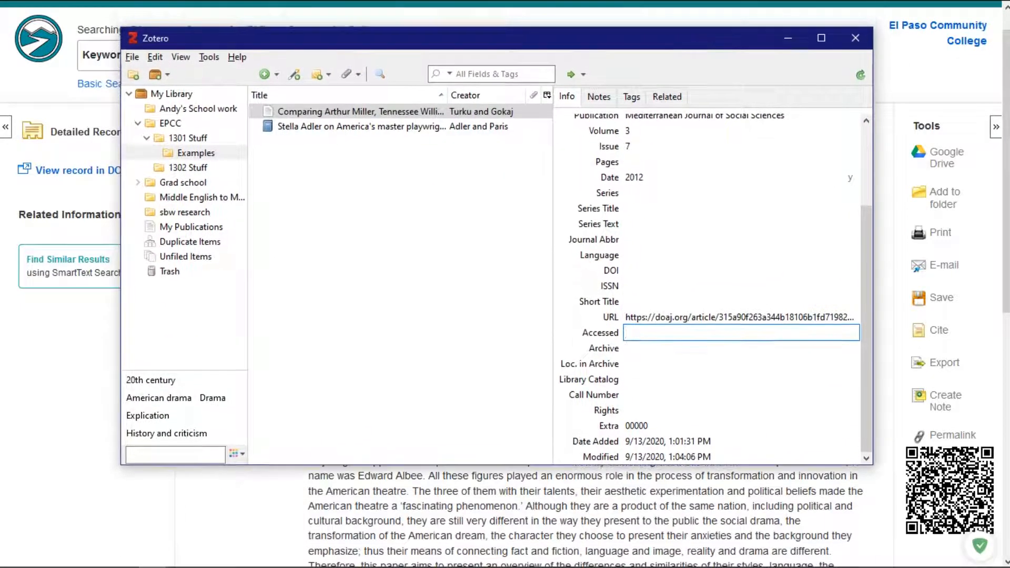
pyautogui.press('Return')
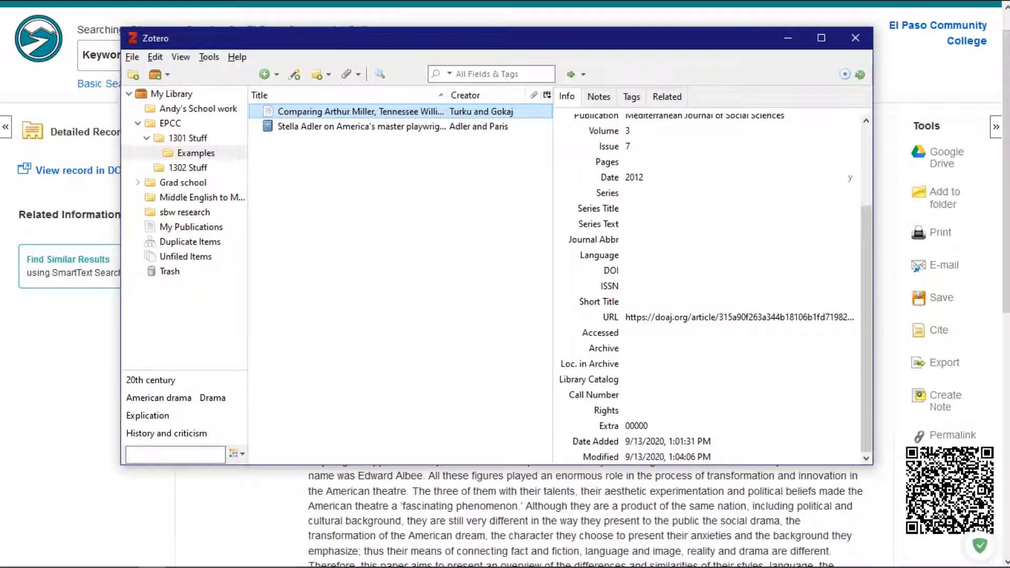
pyautogui.click(788, 38)
pyautogui.moveTo(736, 1)
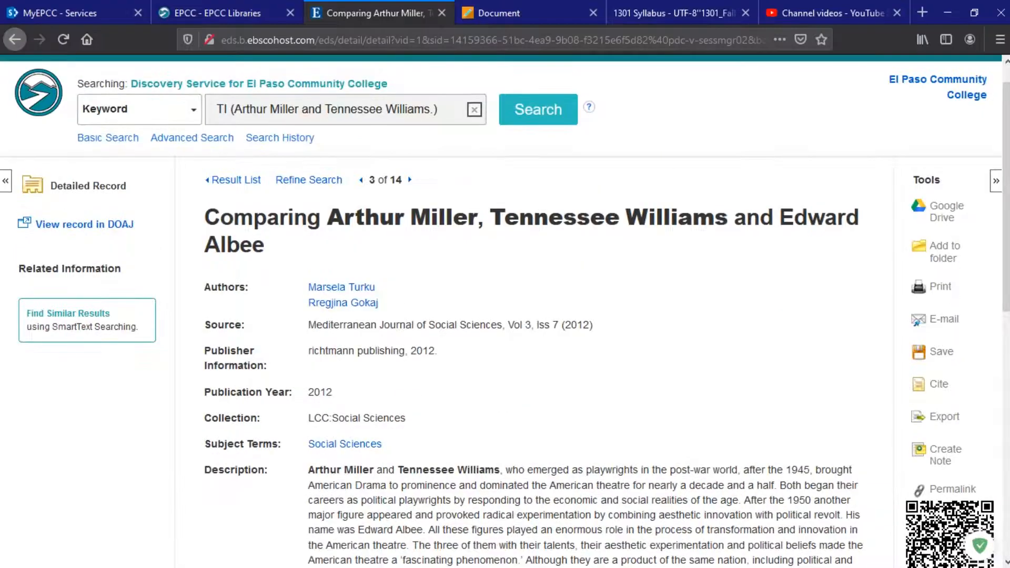
# - Return to the EBSCO result list and look through the remaining results for another suitable source
pyautogui.click(15, 39)
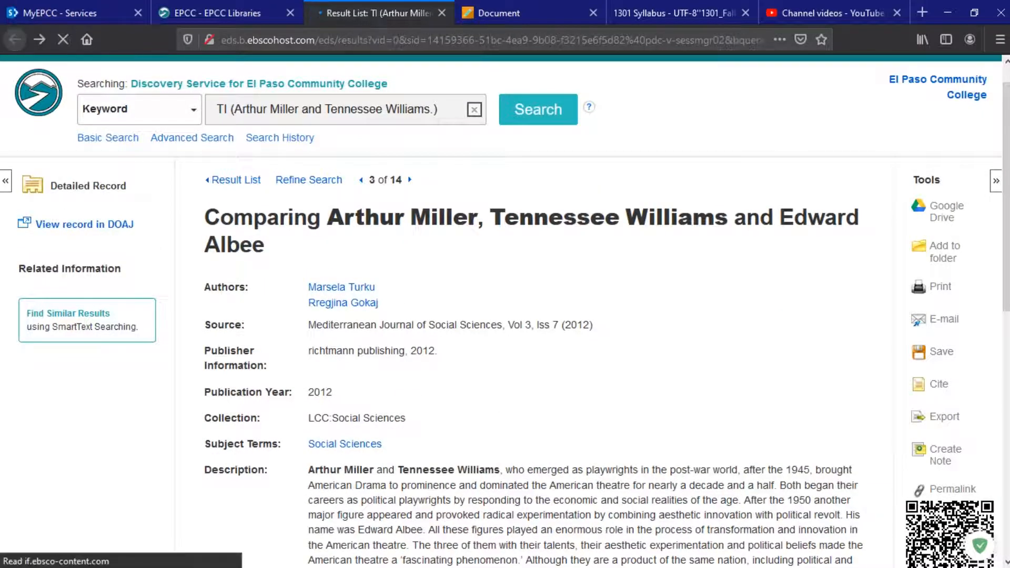
pyautogui.scroll(-7, 505, 284)
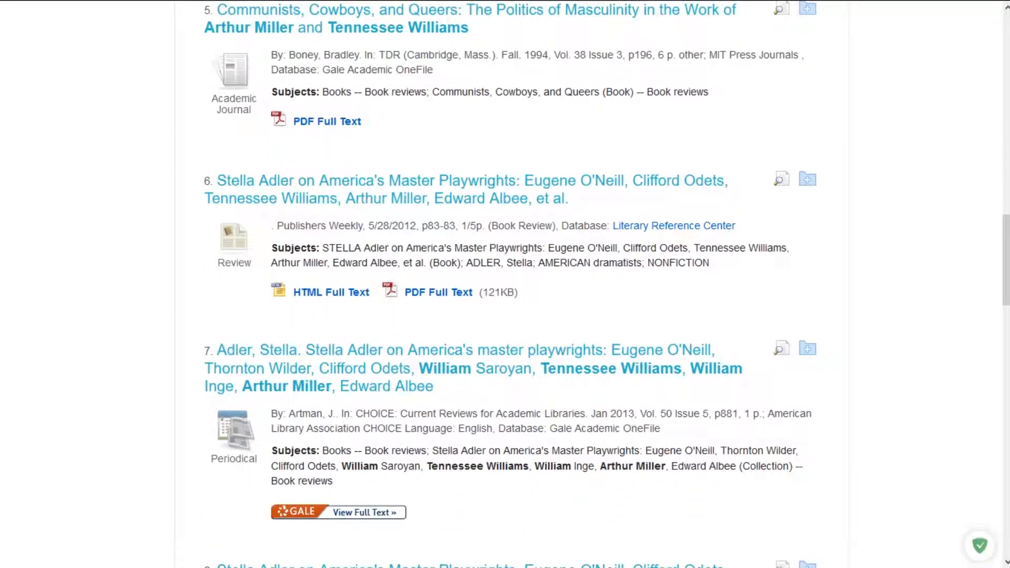
pyautogui.scroll(-3, 505, 284)
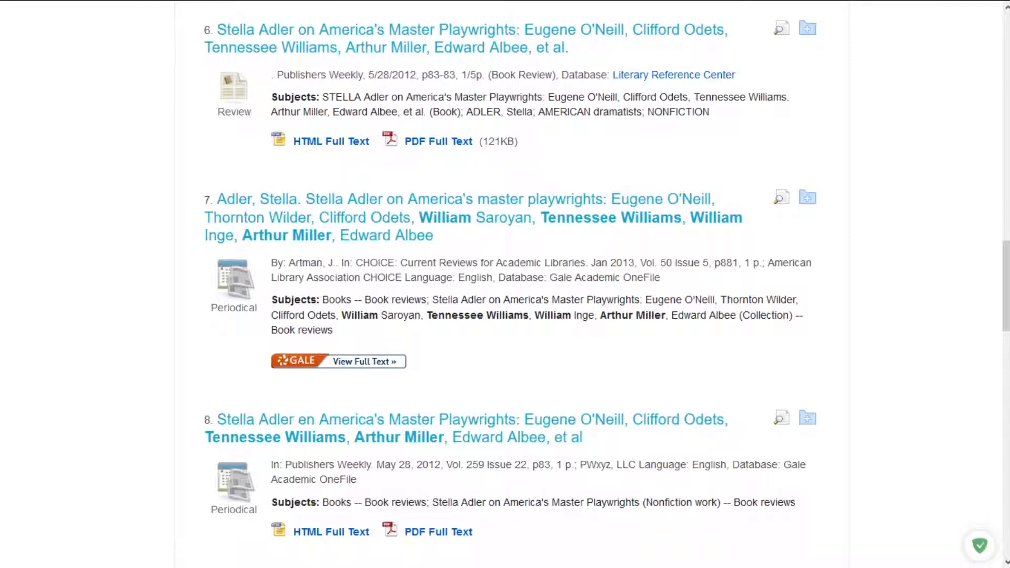
pyautogui.scroll(-4, 505, 284)
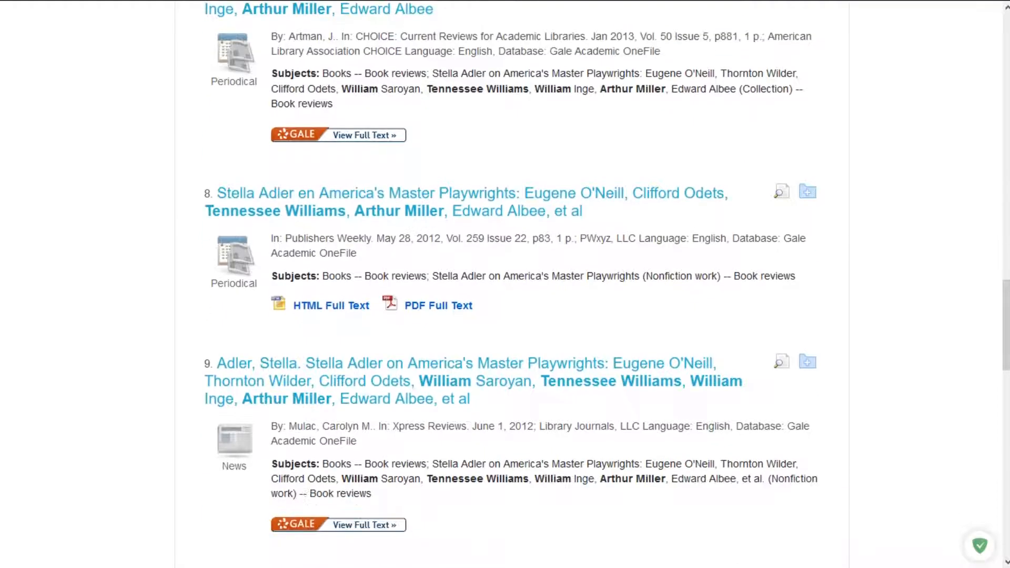
pyautogui.scroll(-4, 505, 284)
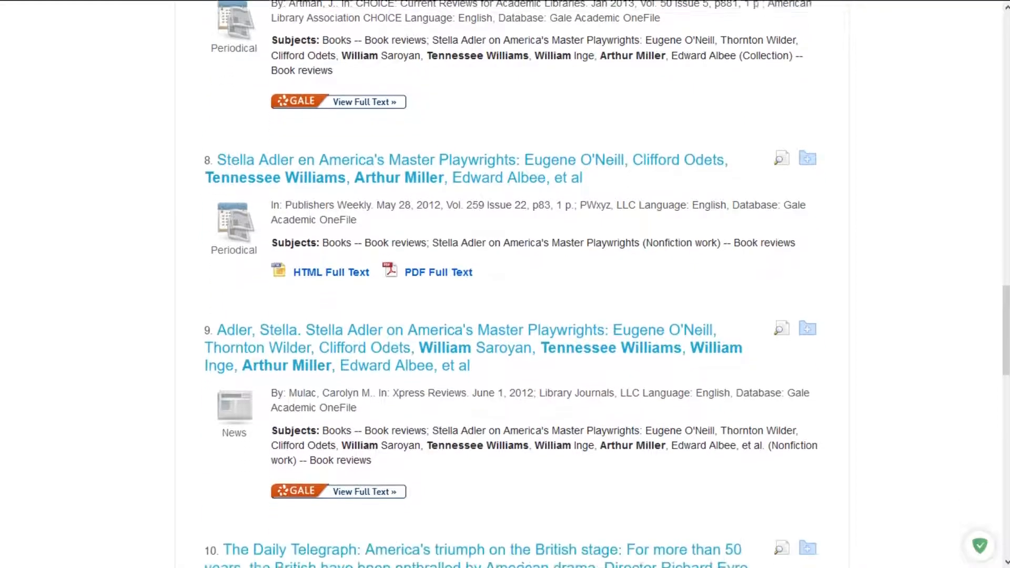
pyautogui.scroll(-2, 505, 284)
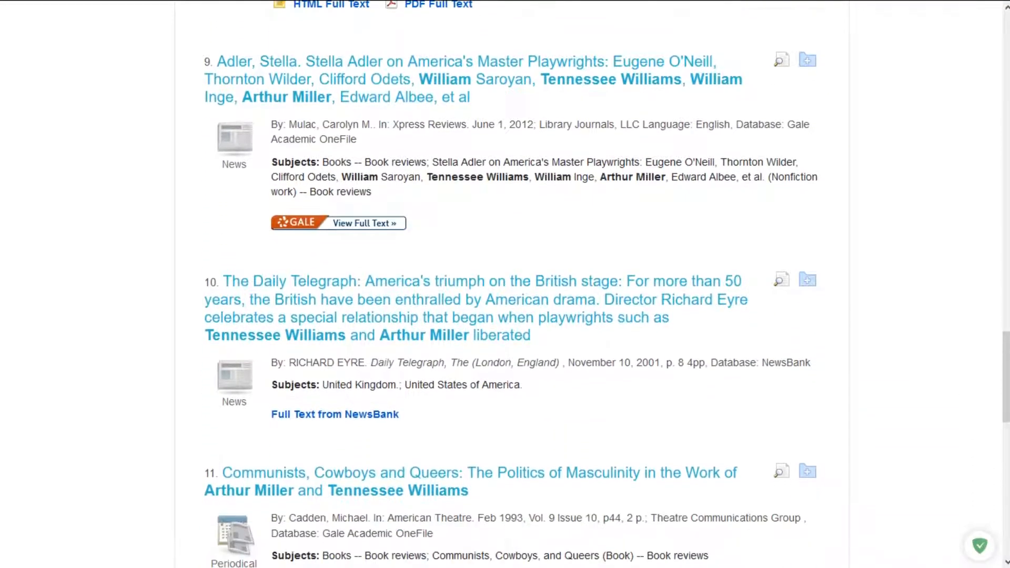
pyautogui.scroll(-2, 505, 284)
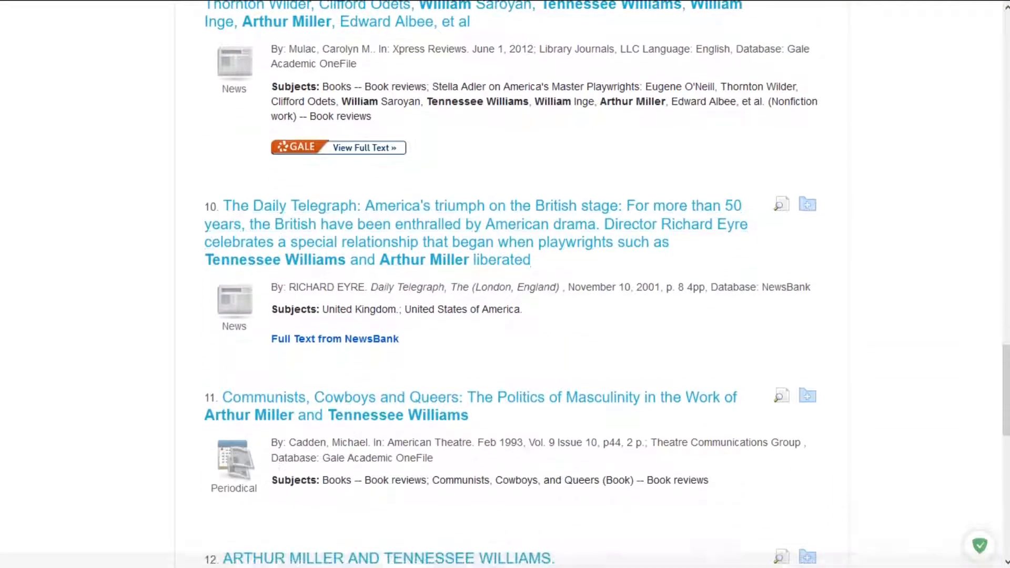
pyautogui.scroll(8, 505, 284)
pyautogui.scroll(5, 505, 285)
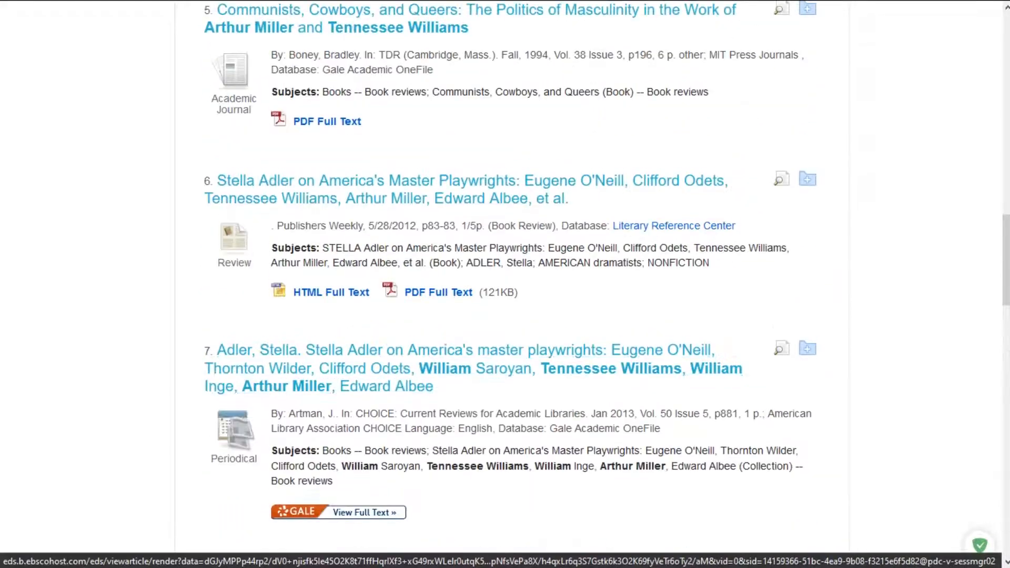
pyautogui.scroll(1, 505, 284)
pyautogui.scroll(2, 474, 211)
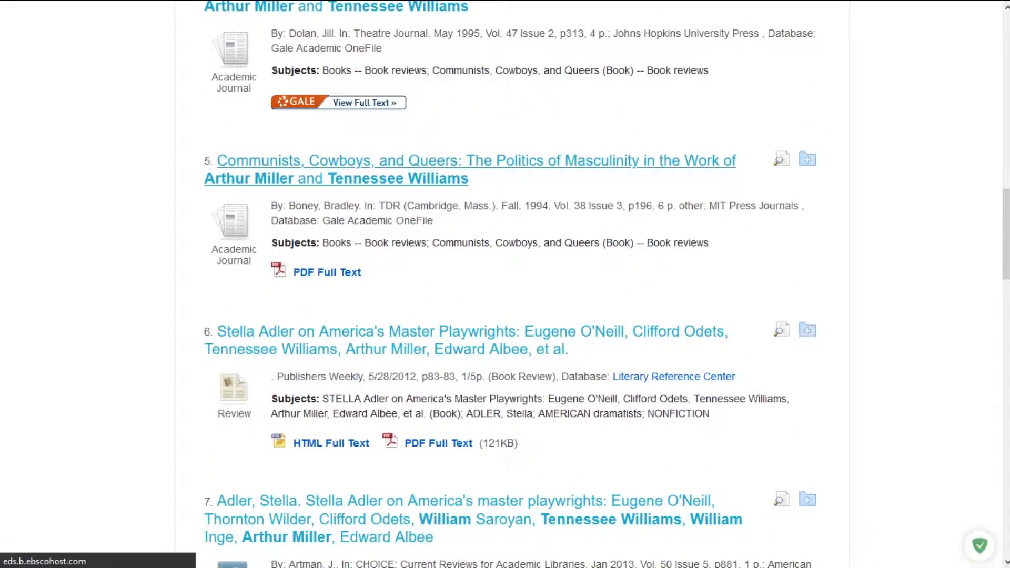
# - Open result 5, the 1994 TDR review of "Communists, Cowboys, and Queers", and check its detailed record for a usable identifier
pyautogui.scroll(-3, 505, 284)
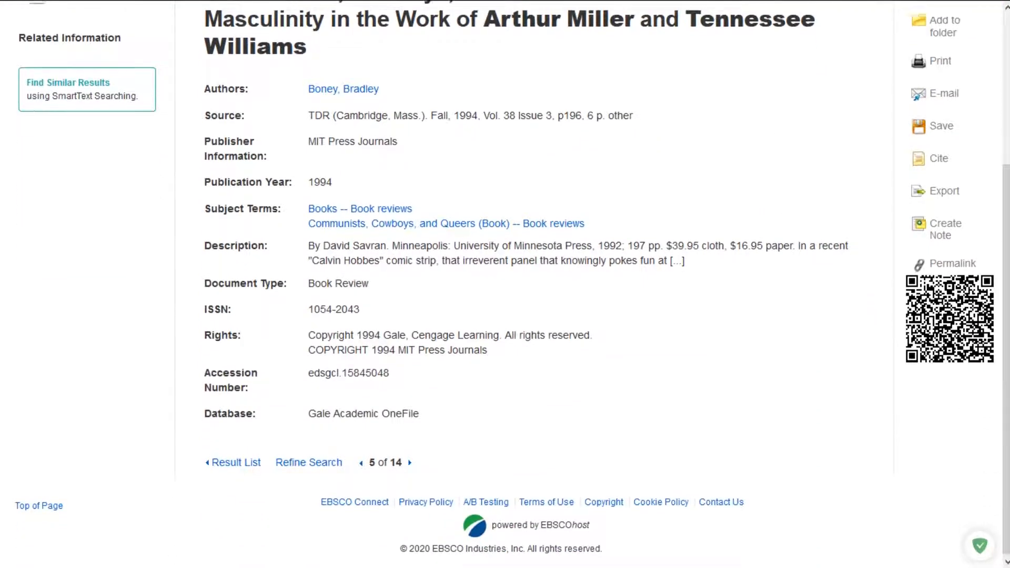
pyautogui.scroll(1, 505, 284)
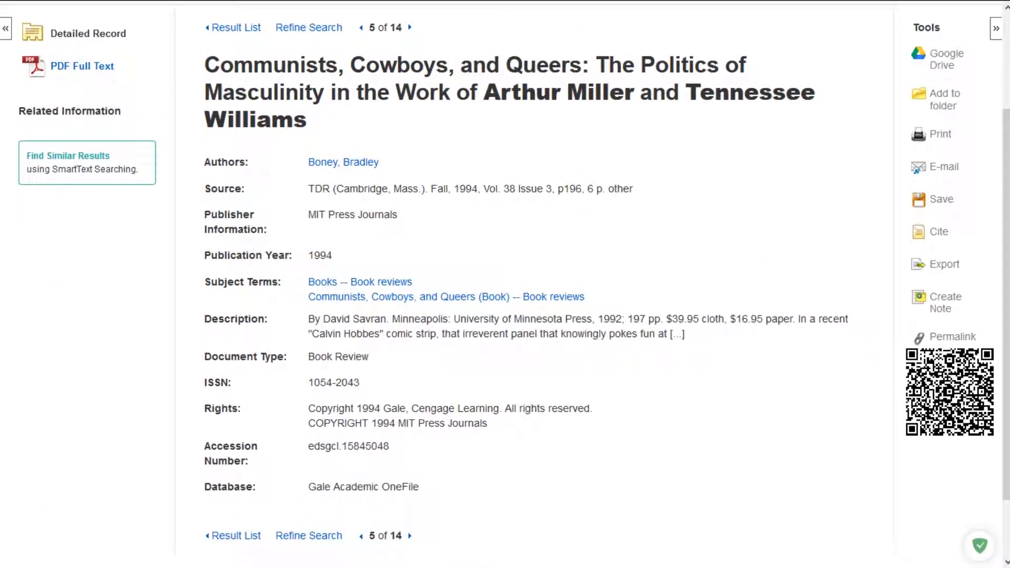
pyautogui.scroll(1, 82, 141)
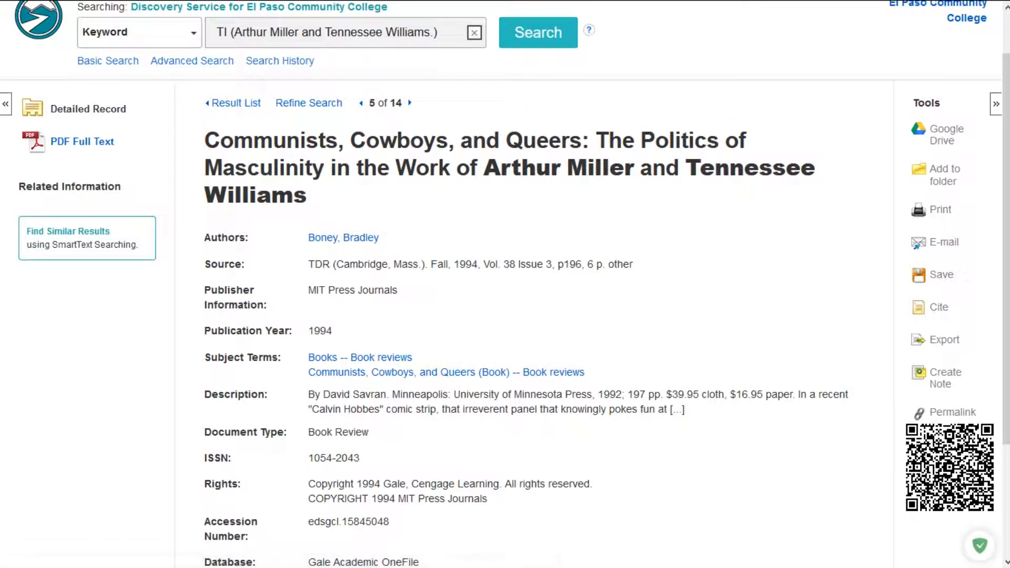
pyautogui.moveTo(69, 1)
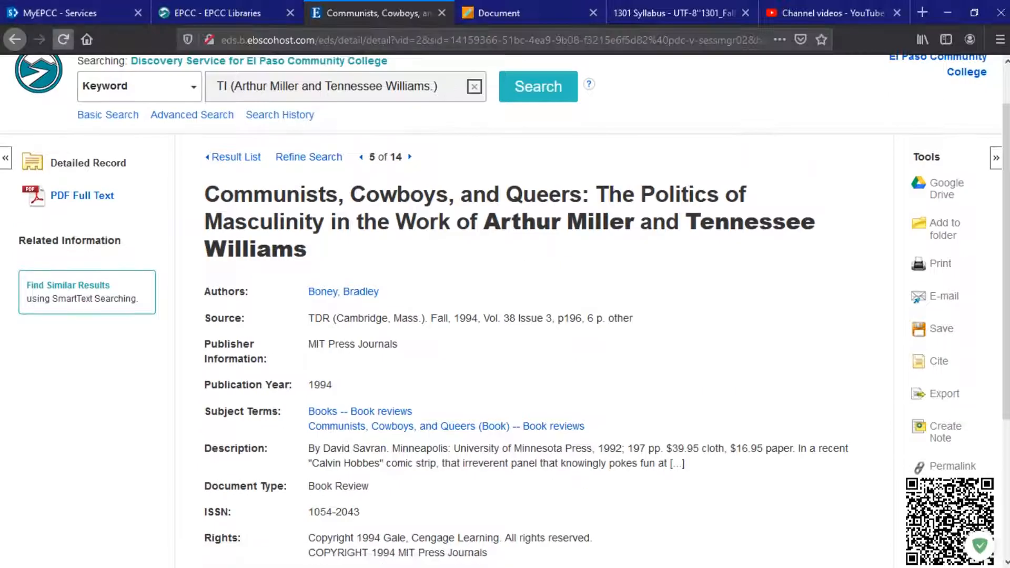
# - Go back to the result list and run a broader title search for TI (Arthur Miller), leaving out Tennessee Williams
pyautogui.click(15, 38)
pyautogui.scroll(10, 505, 315)
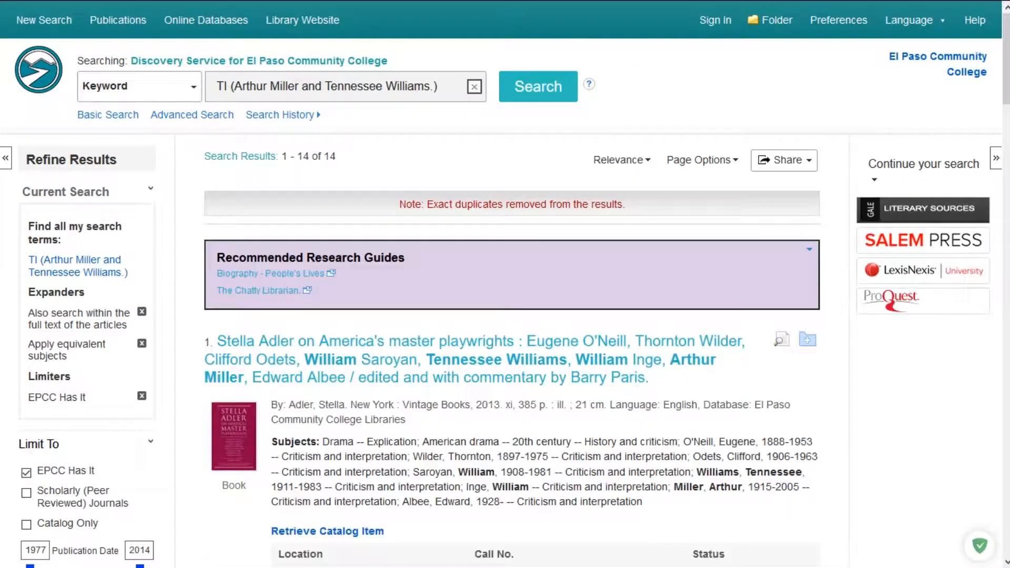
pyautogui.moveTo(302, 86); pyautogui.dragTo(434, 86)
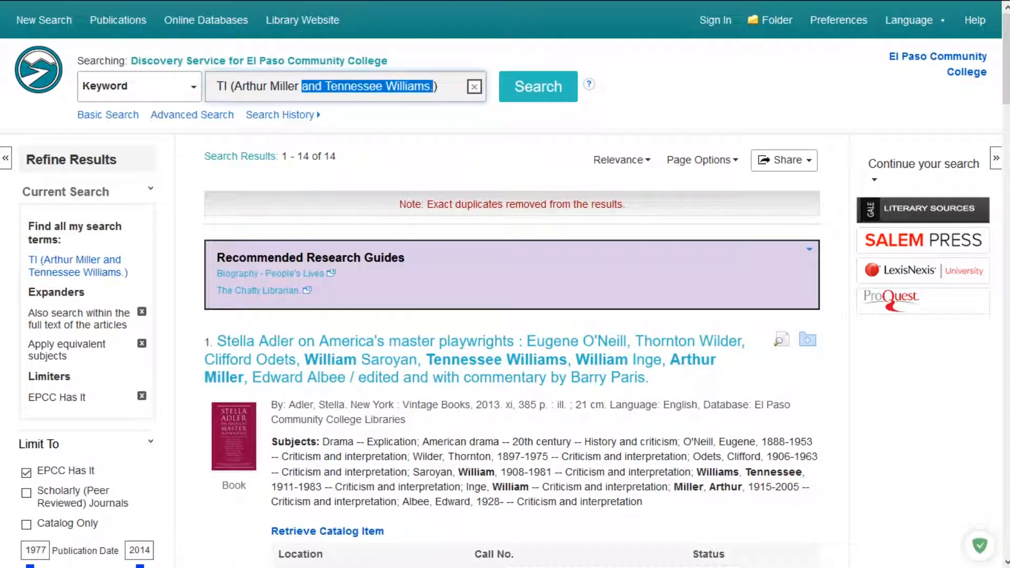
pyautogui.press('BackSpace')
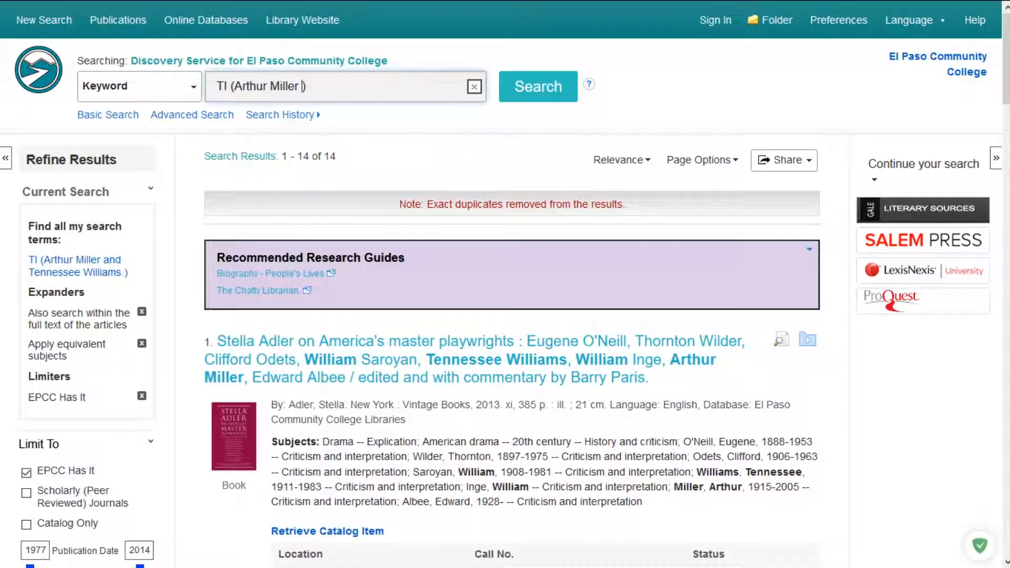
pyautogui.press('BackSpace')
pyautogui.press('Return')
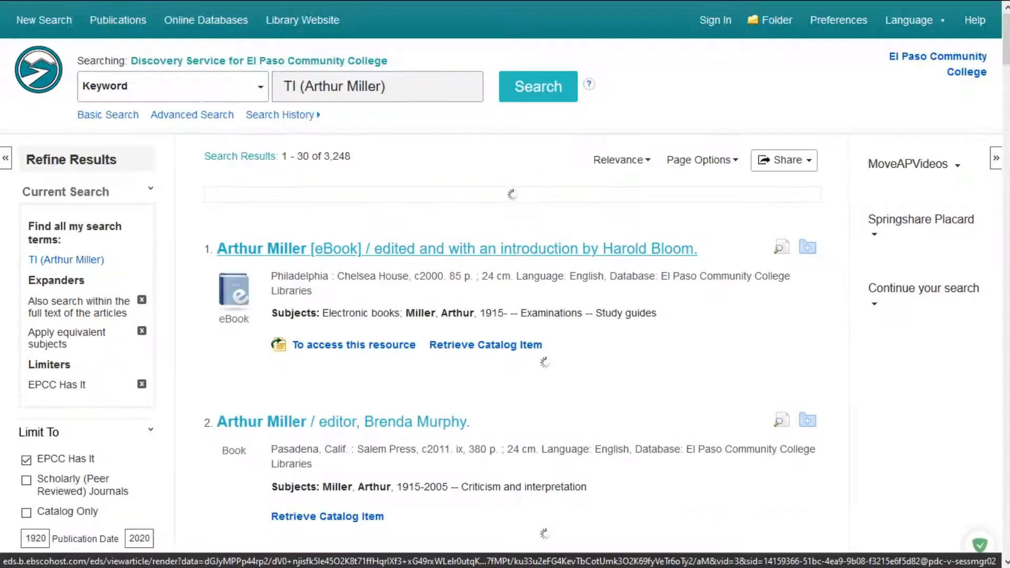
# - Limit the Arthur Miller search results to scholarly (peer reviewed) journals
pyautogui.scroll(-2, 484, 345)
pyautogui.scroll(-2, 485, 345)
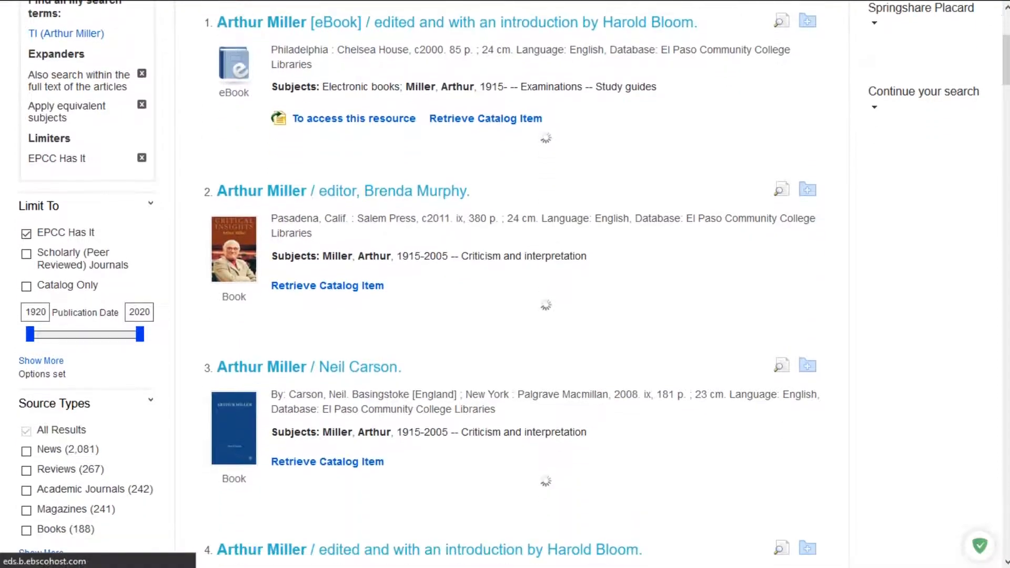
pyautogui.scroll(3, 485, 345)
pyautogui.scroll(-4, 485, 345)
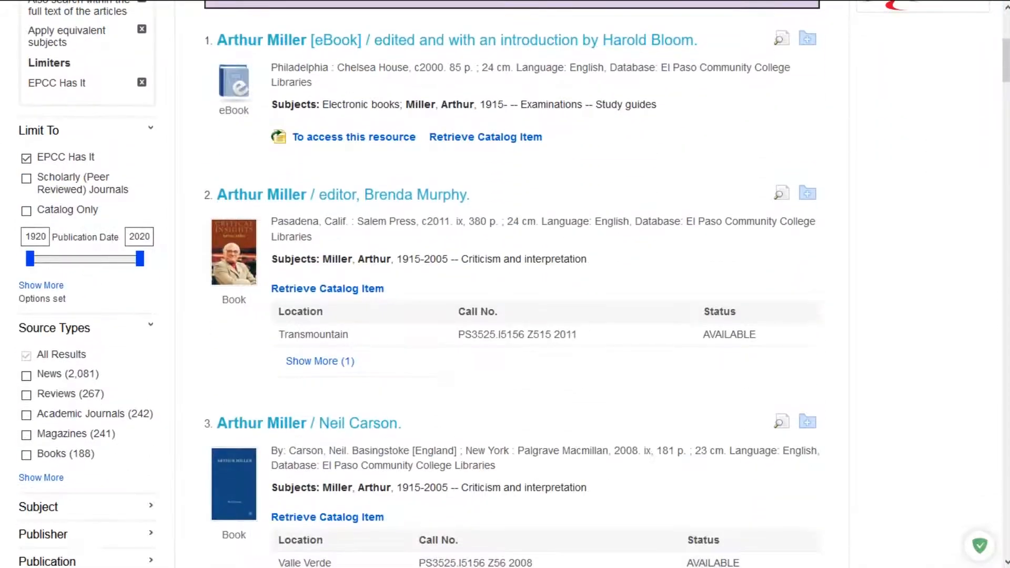
pyautogui.click(26, 179)
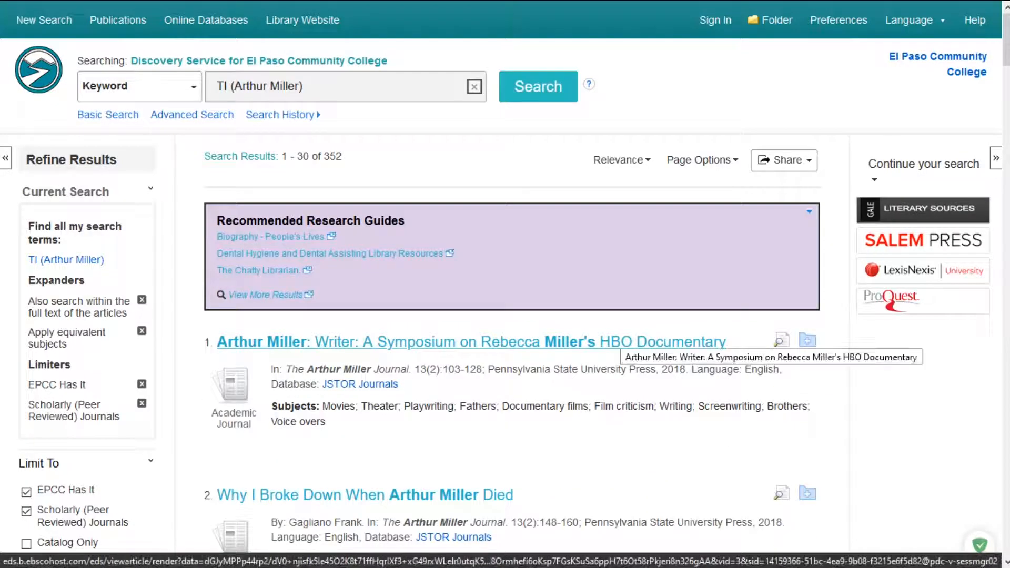
# - Open the record "Arthur Miller: Writer: A Symposium on Rebecca Miller's HBO Documentary" and examine its details for a DOI
pyautogui.scroll(-1, 500, 278)
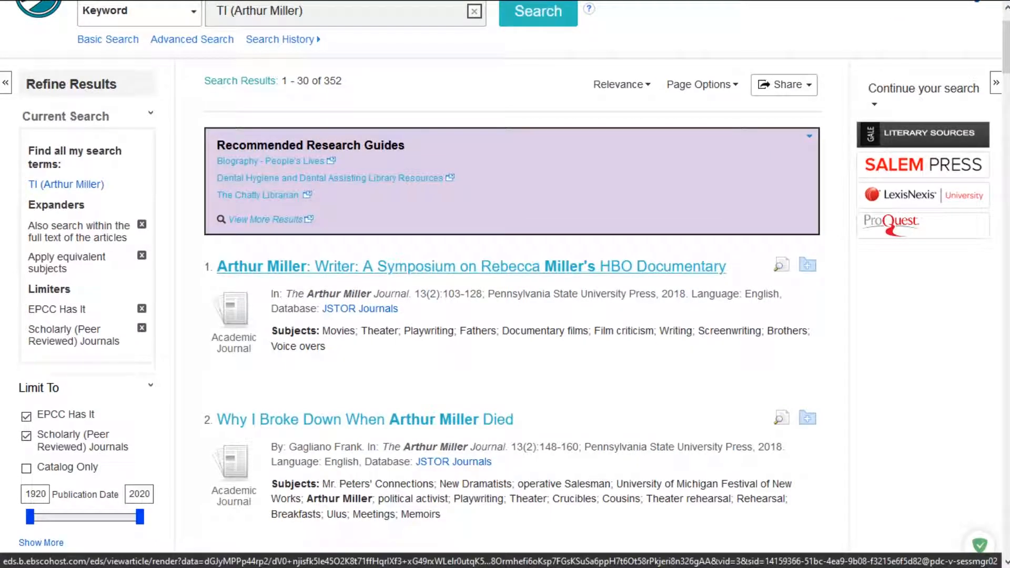
pyautogui.click(472, 267)
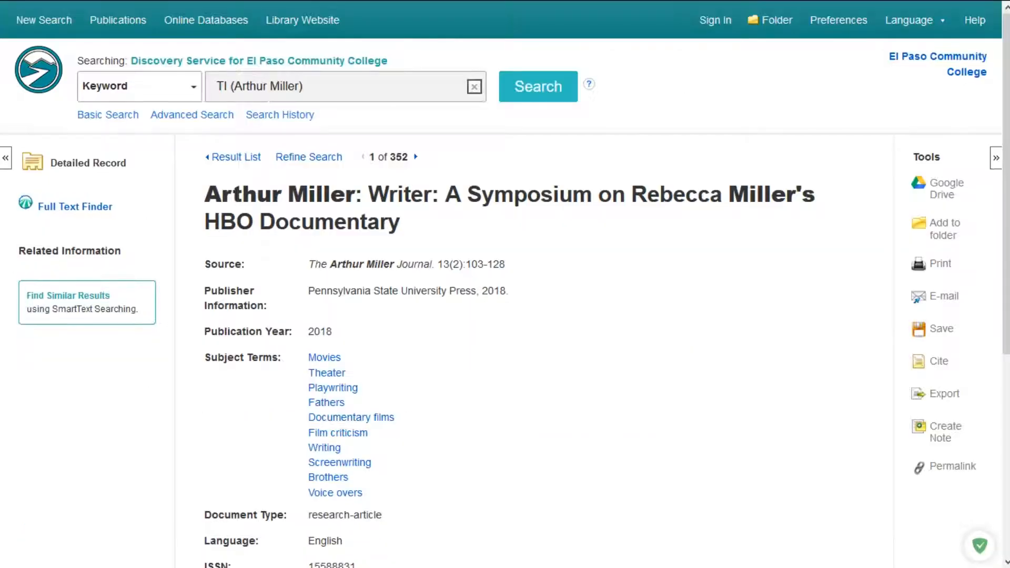
pyautogui.scroll(-3, 505, 284)
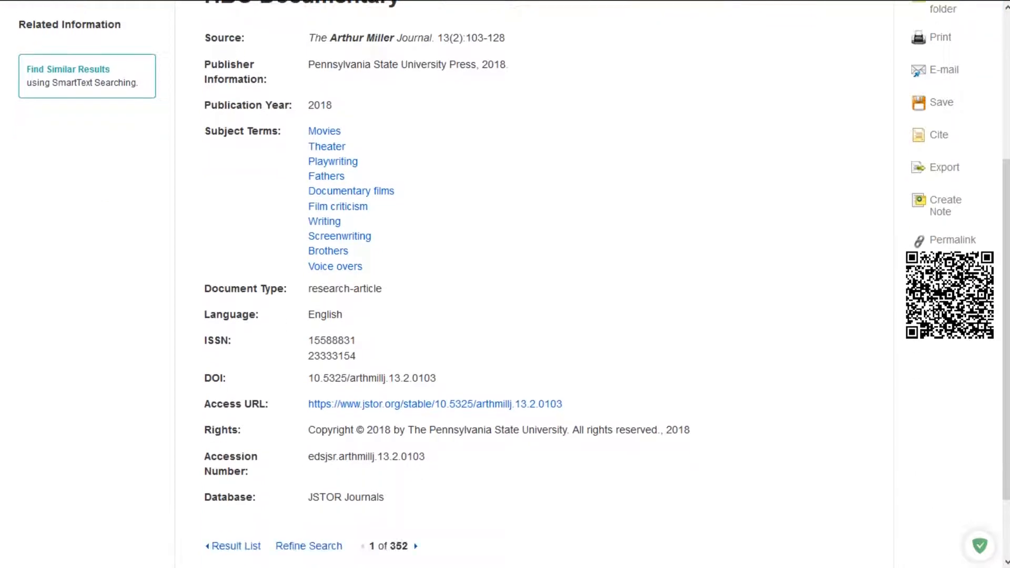
pyautogui.scroll(3, 505, 284)
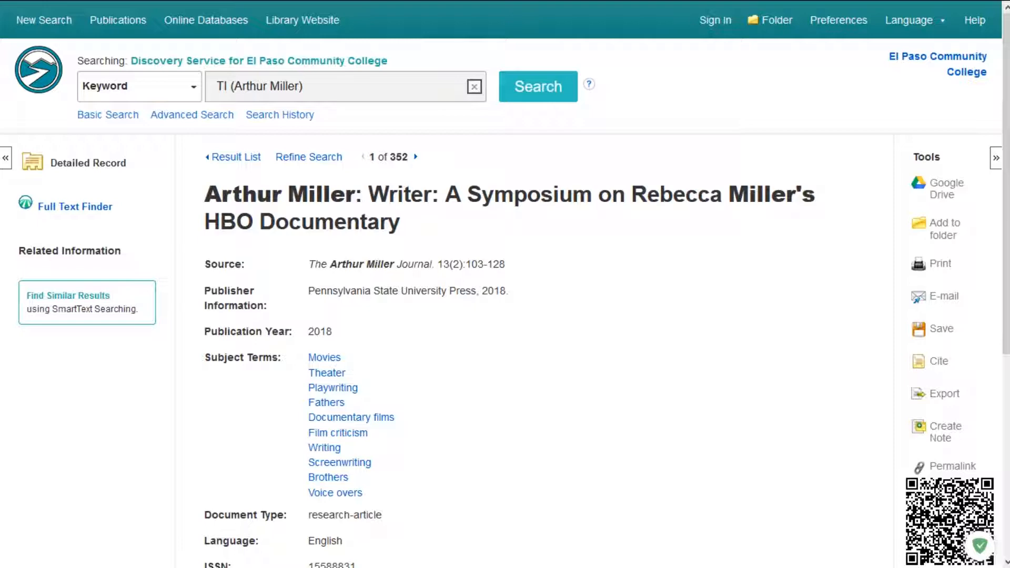
pyautogui.scroll(-4, 505, 284)
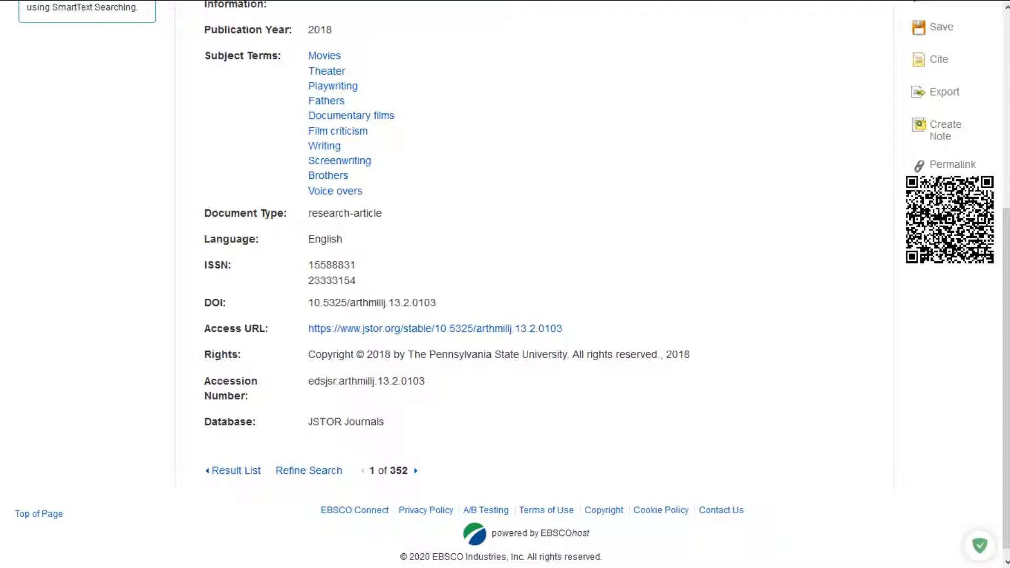
# - Copy only the prefix 10.5325 of the record's DOI and try to add an item in Zotero by that identifier
pyautogui.moveTo(347, 303); pyautogui.dragTo(310, 304)
pyautogui.rightClick(319, 304)
pyautogui.click(348, 315)
pyautogui.hotkey('alt', 'Tab')
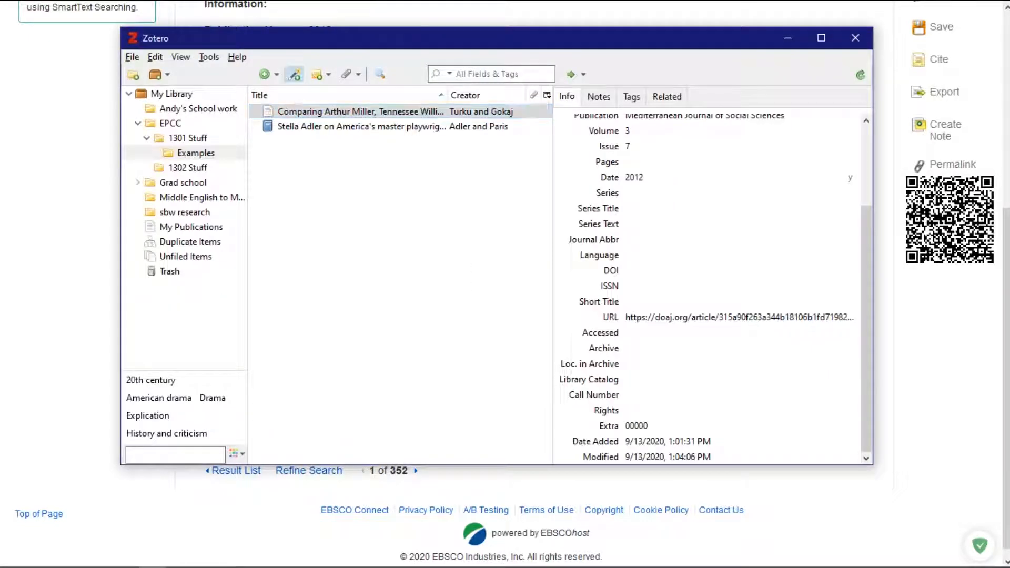
pyautogui.click(294, 74)
pyautogui.rightClick(361, 127)
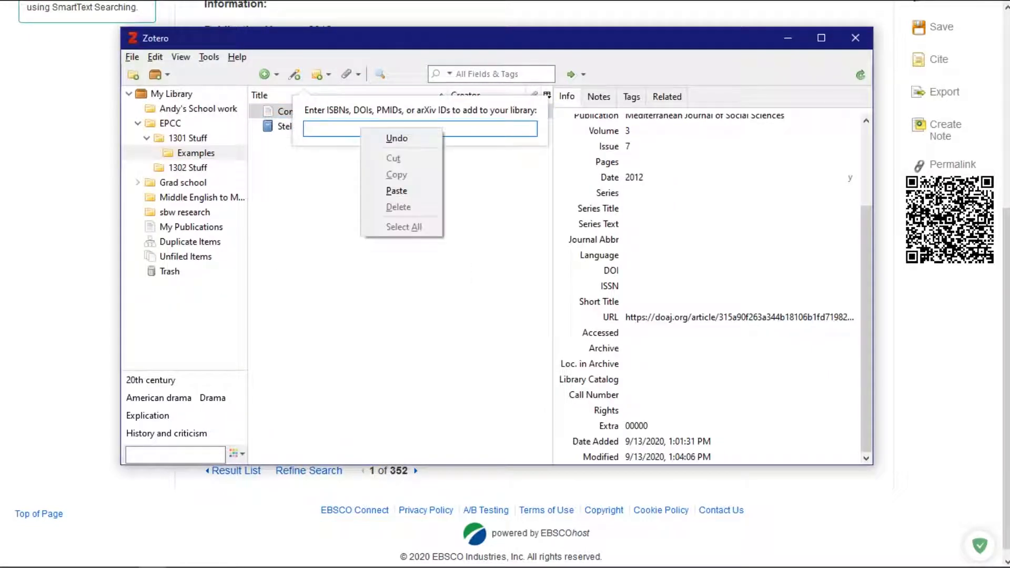
pyautogui.click(390, 190)
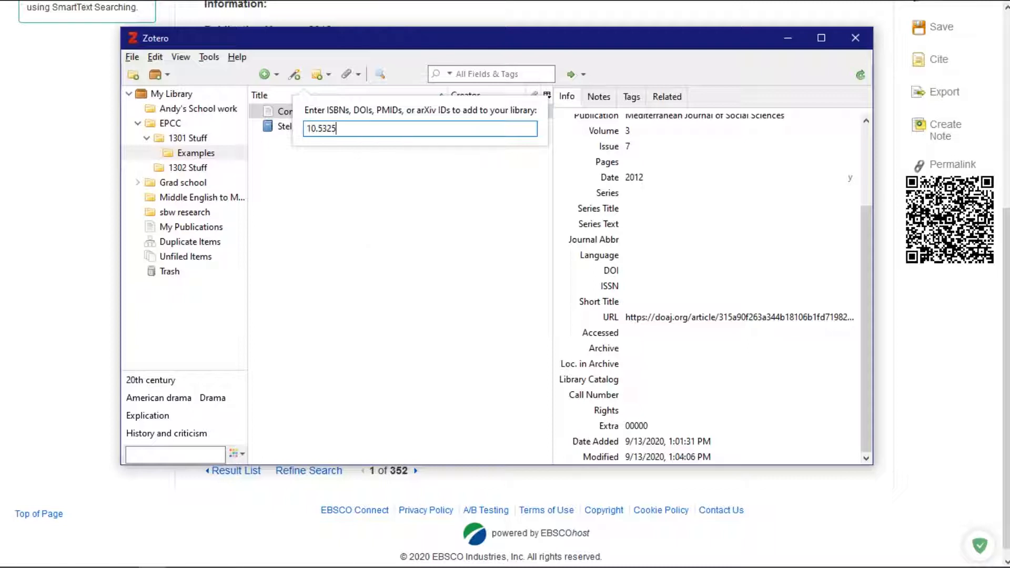
pyautogui.press('Return')
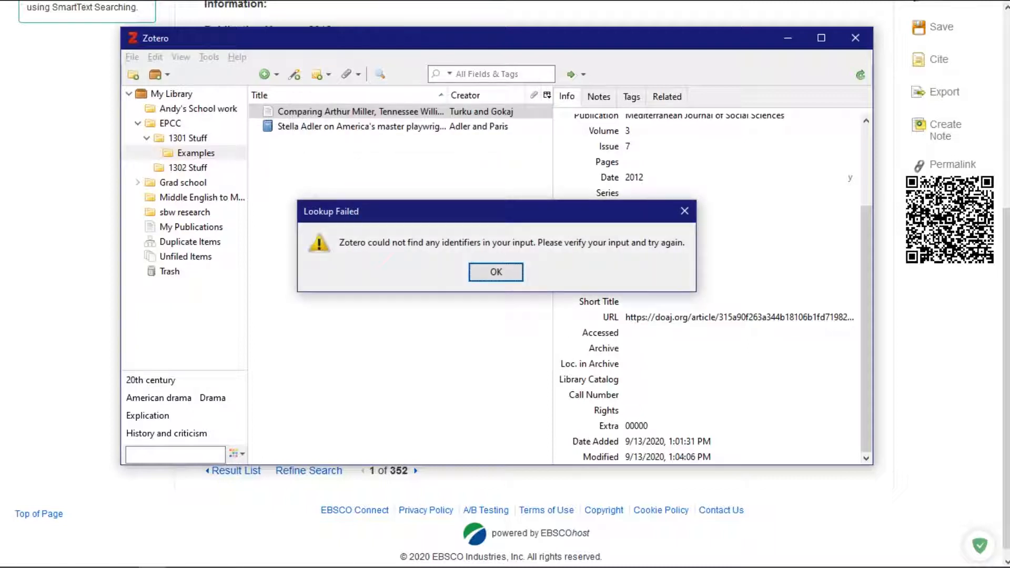
pyautogui.click(496, 272)
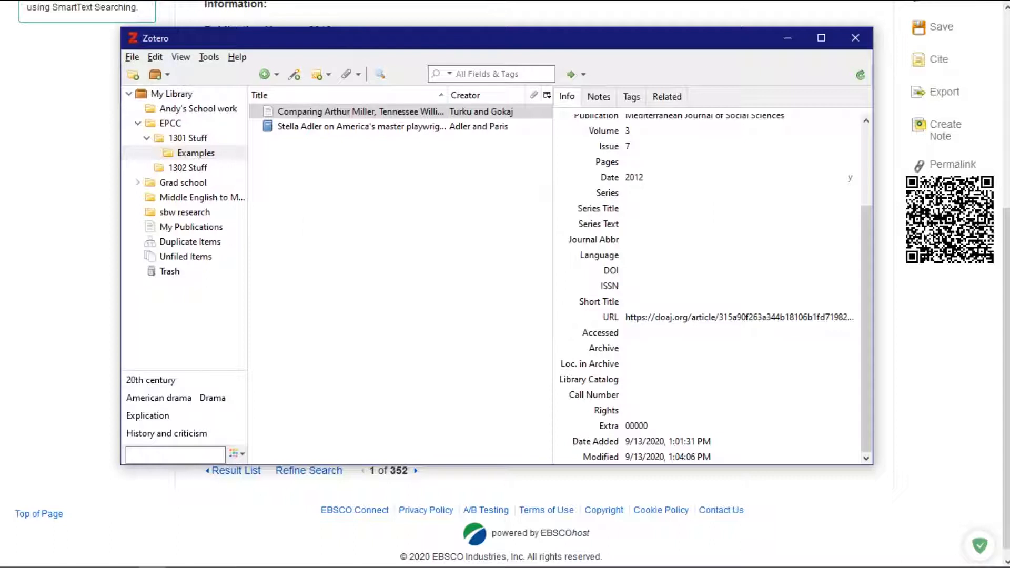
# - Return to the EBSCO record and copy its complete DOI, 10.5325/arthmillj.13.2.0103
pyautogui.hotkey('alt', 'Tab')
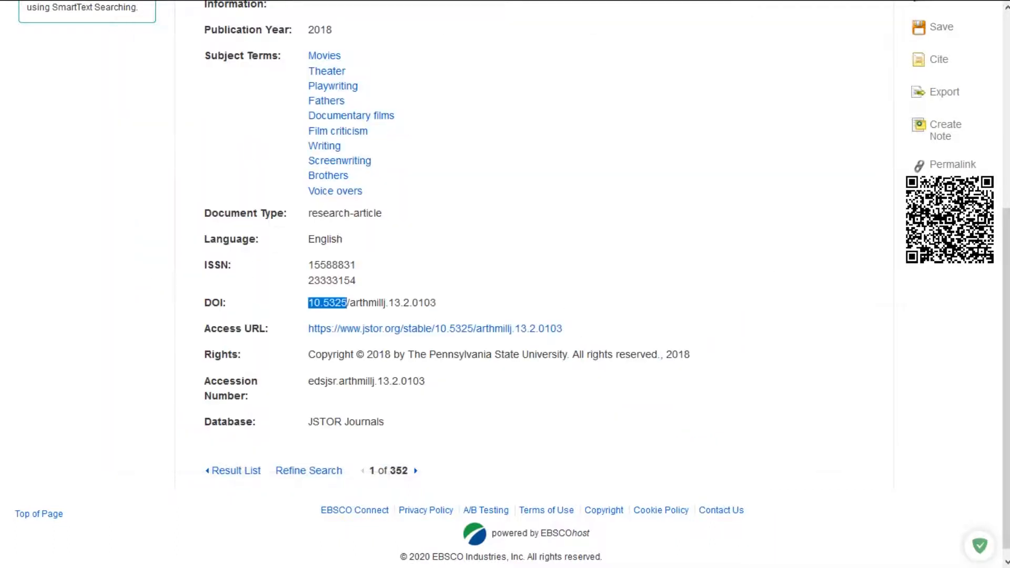
pyautogui.click(328, 303)
pyautogui.moveTo(437, 304); pyautogui.dragTo(307, 303)
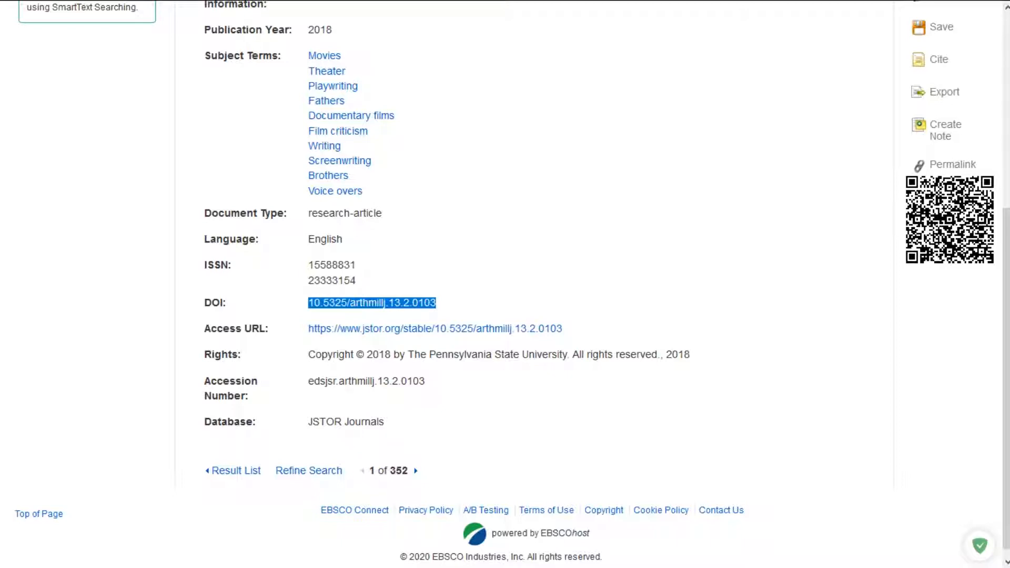
pyautogui.rightClick(336, 305)
pyautogui.click(359, 316)
# - Switch to Zotero and add the article to the Examples collection by its identifier, using the copied DOI 10.5325/arthmillj.13.2.0103
pyautogui.hotkey('alt', 'Tab')
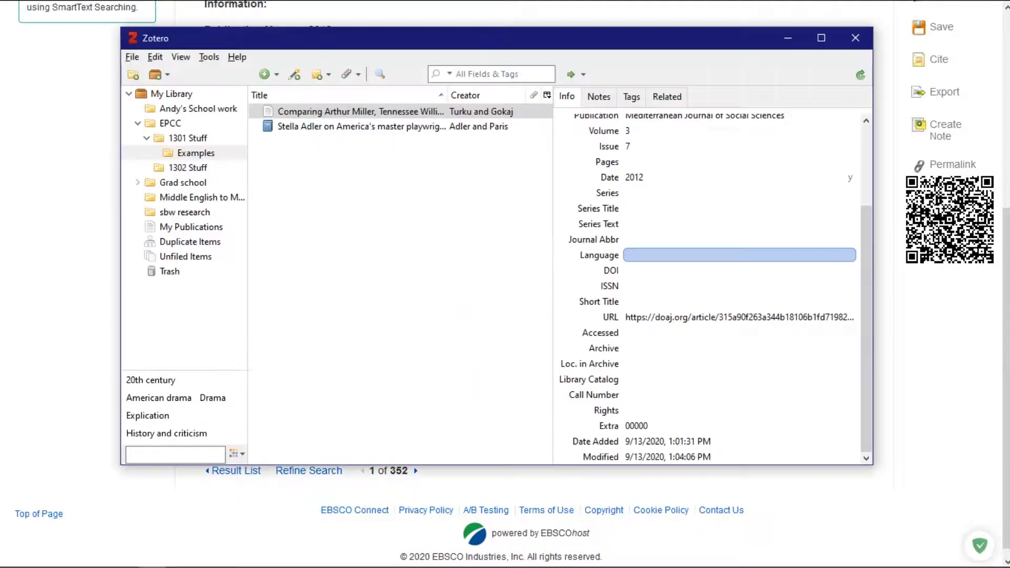
pyautogui.click(294, 74)
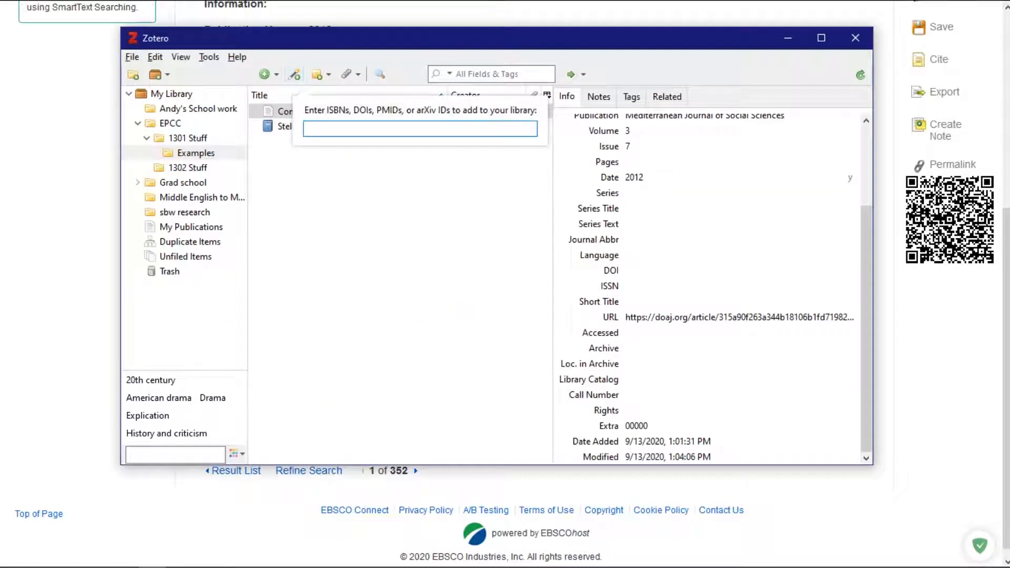
pyautogui.rightClick(338, 128)
pyautogui.click(369, 191)
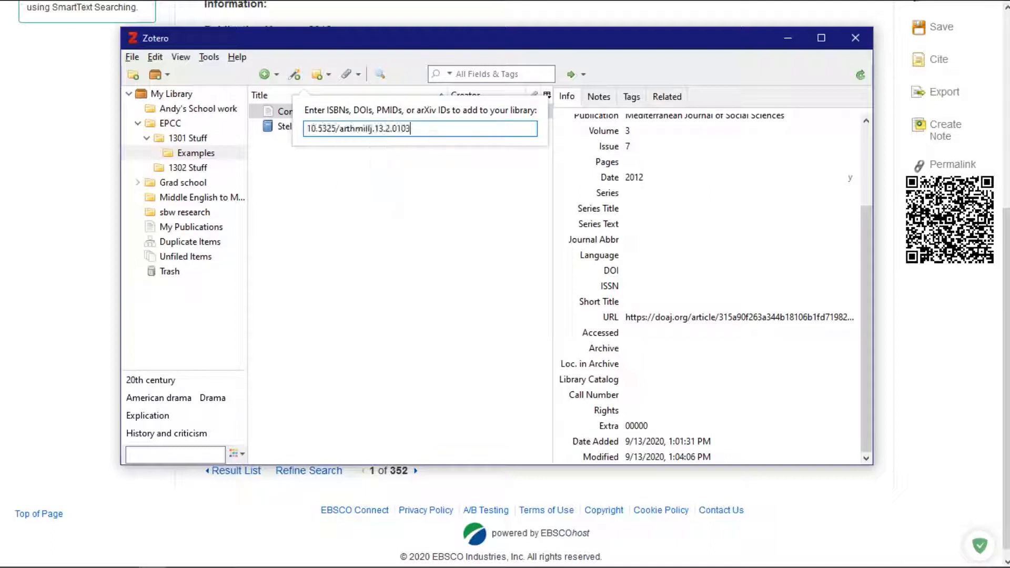
pyautogui.press('Return')
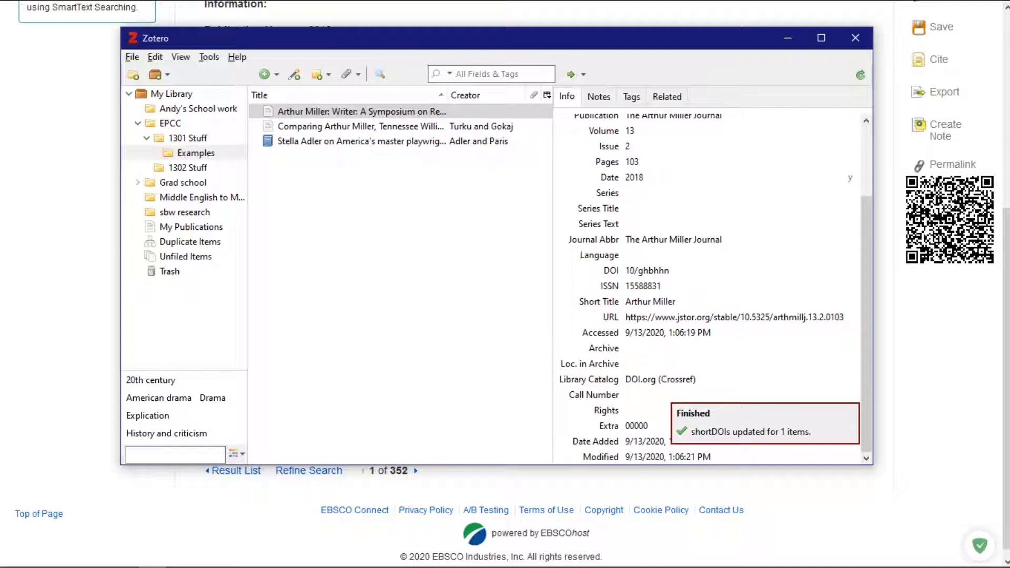
pyautogui.scroll(3, 736, 289)
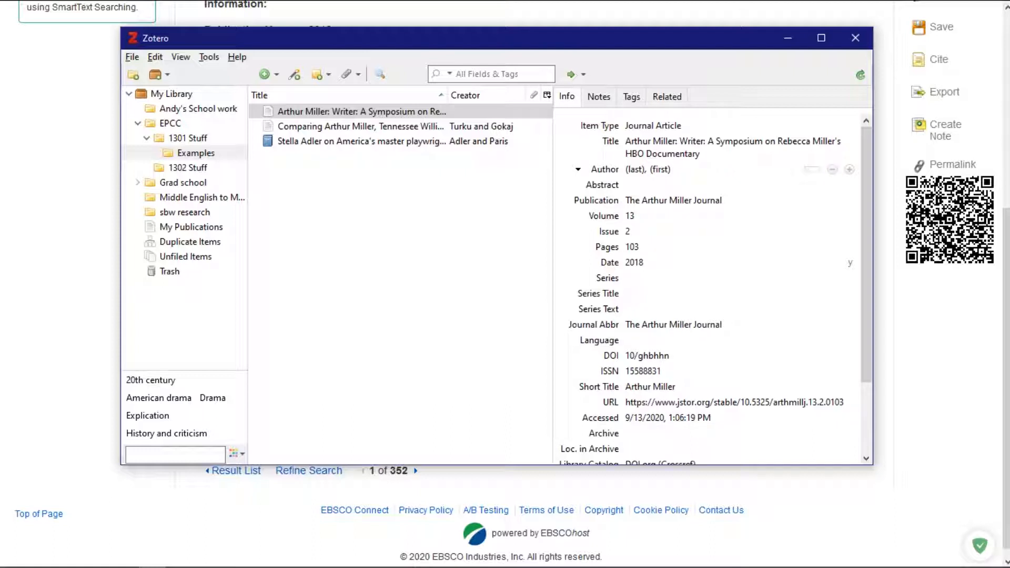
# - Review the item types offered for manual entry, including the extended list, and the add-by-identifier prompt without creating an item
pyautogui.click(269, 74)
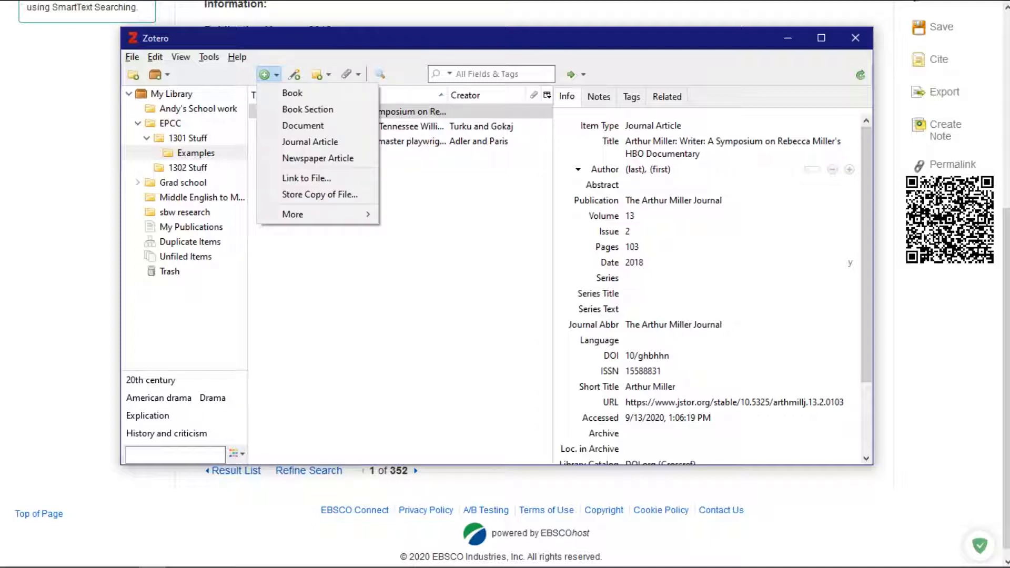
pyautogui.press('Down')
pyautogui.press('Down')
pyautogui.press('Down')
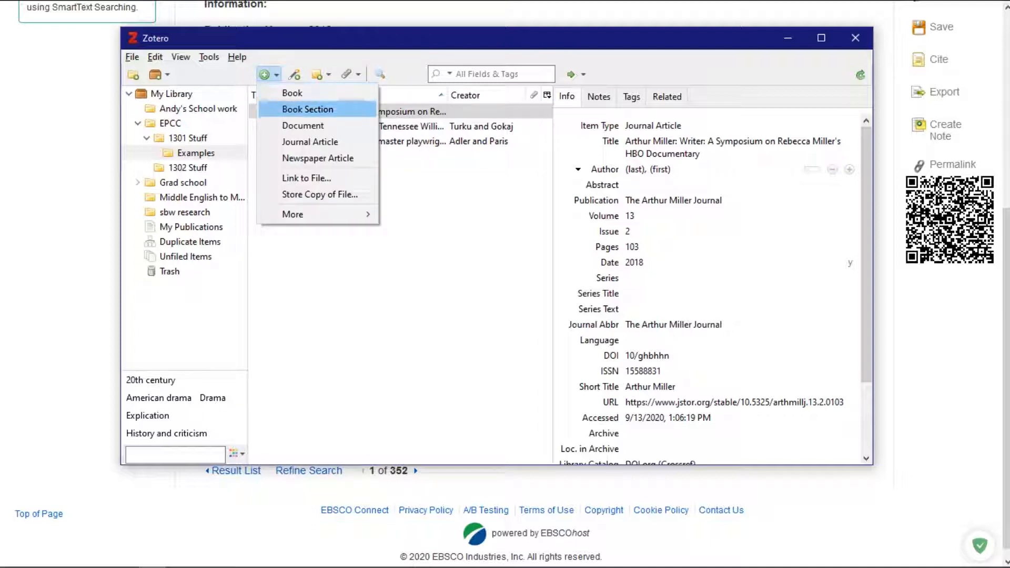
pyautogui.press('Down')
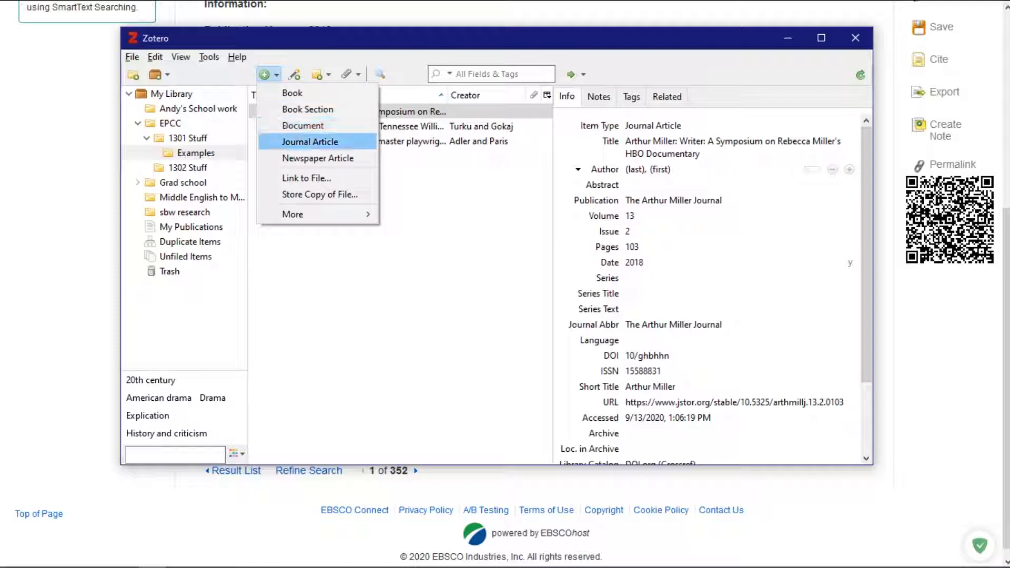
pyautogui.press('Down')
pyautogui.press('Down')
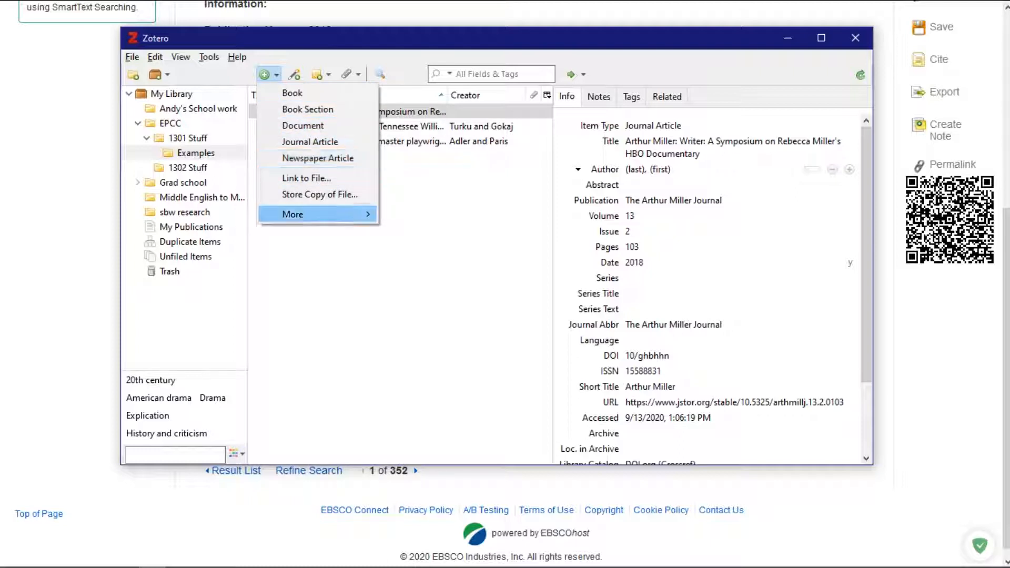
pyautogui.press('Right')
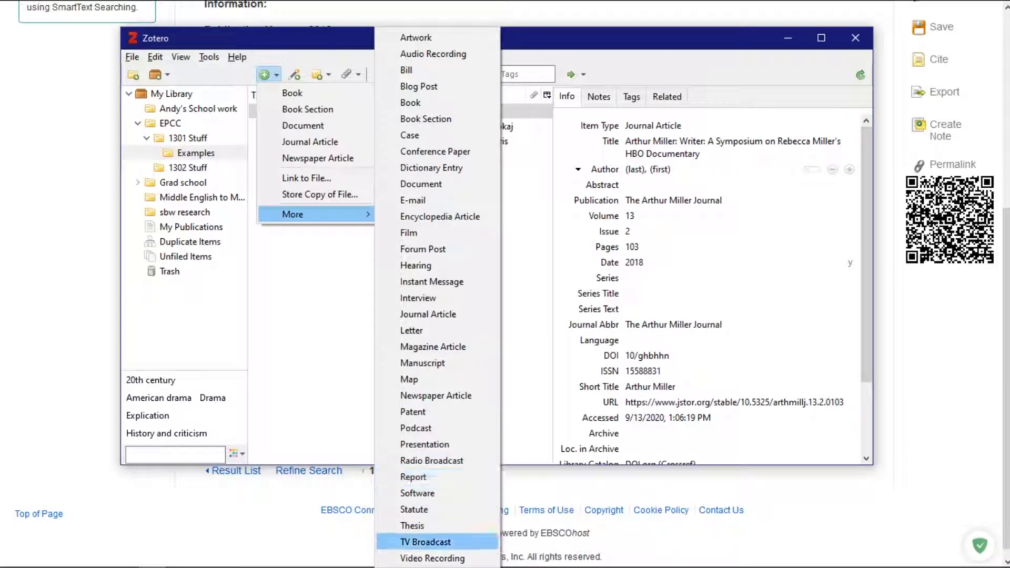
pyautogui.press('Escape')
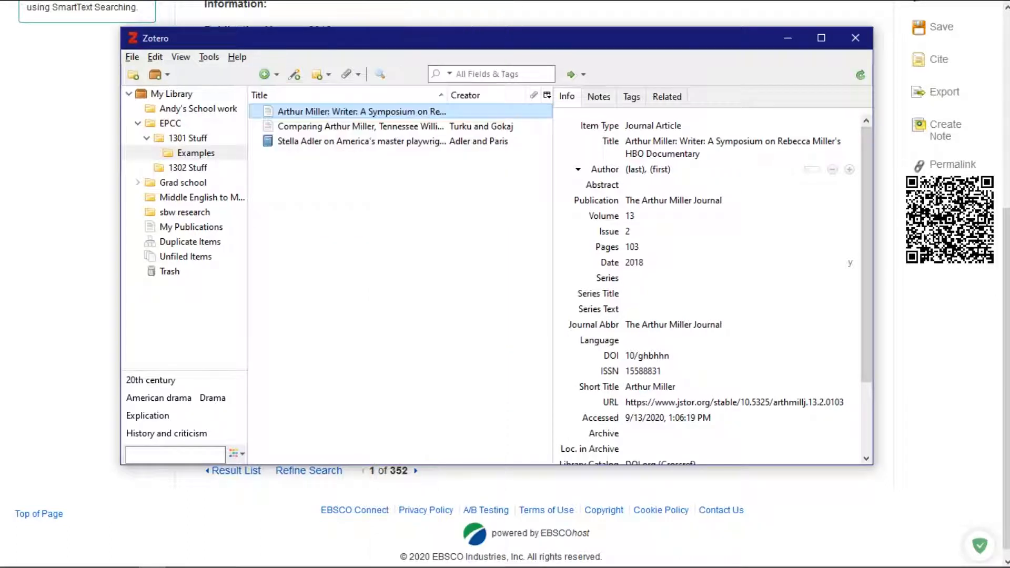
pyautogui.click(294, 74)
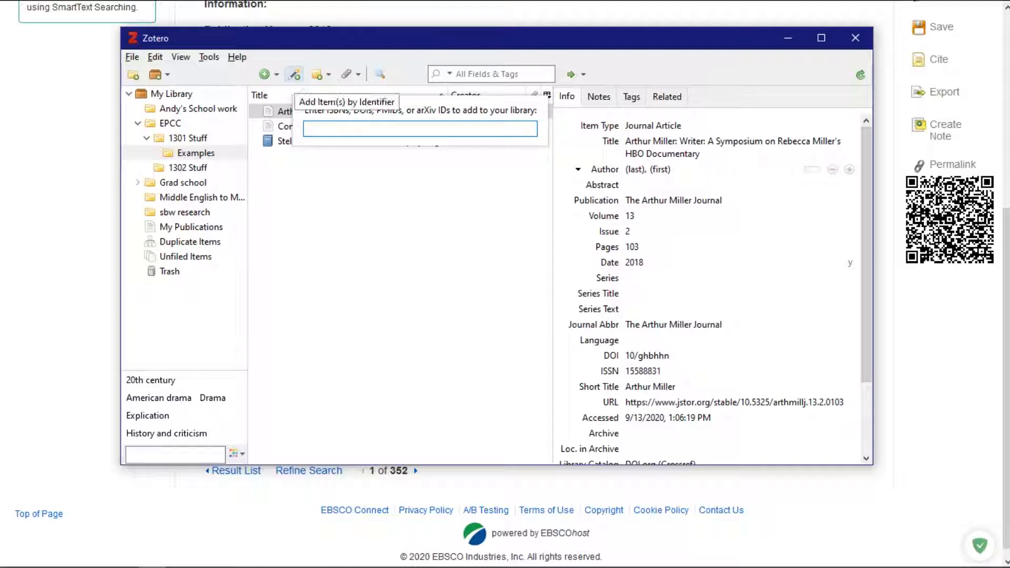
pyautogui.click(295, 74)
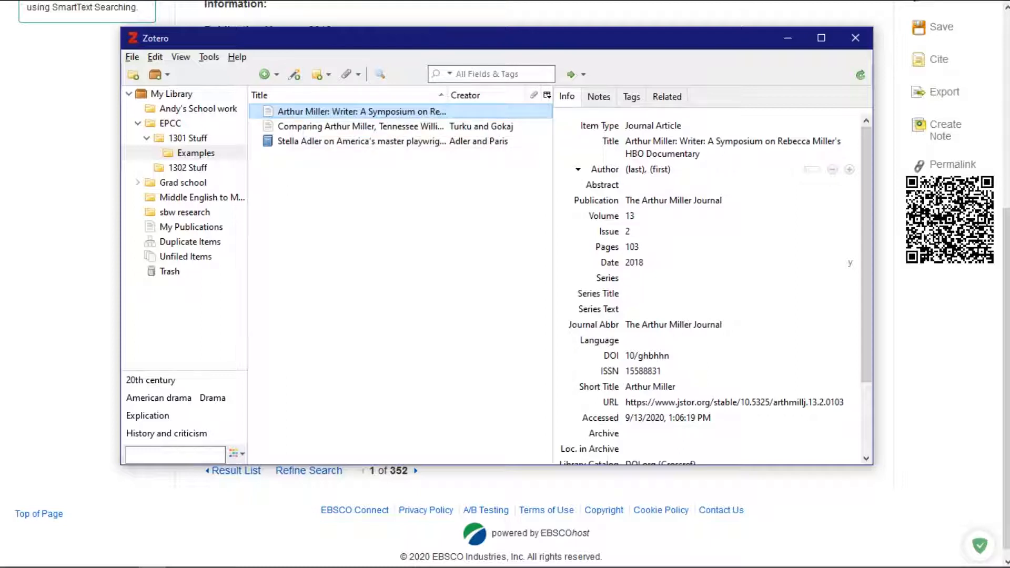